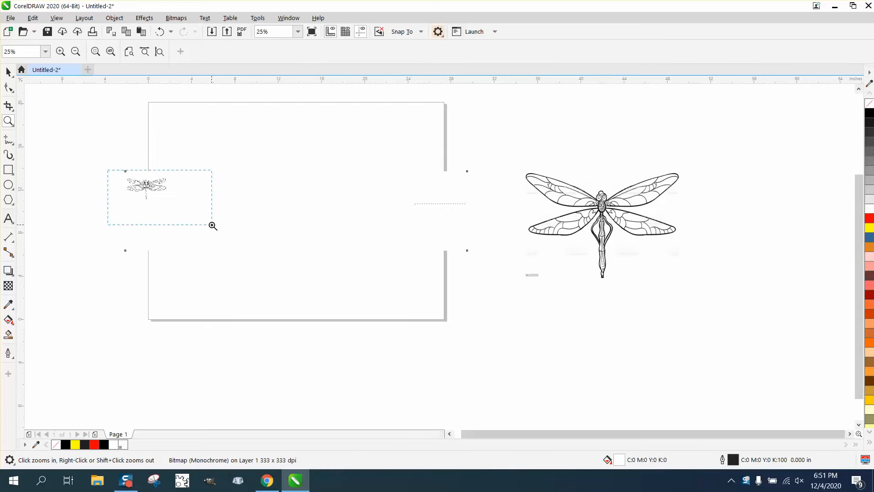
Step: Reposition the wide white bitmap containing the small dragonfly across the middle of the page
scroll(213, 226, "down", 4)
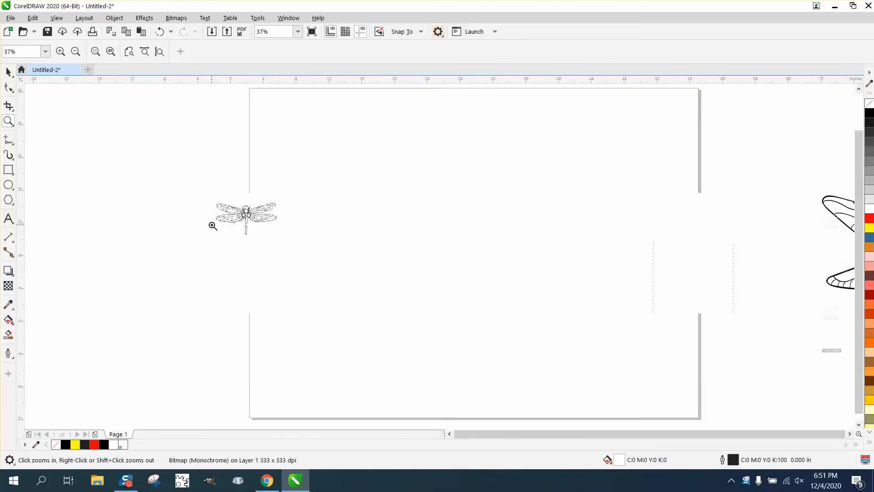
left_click(8, 72)
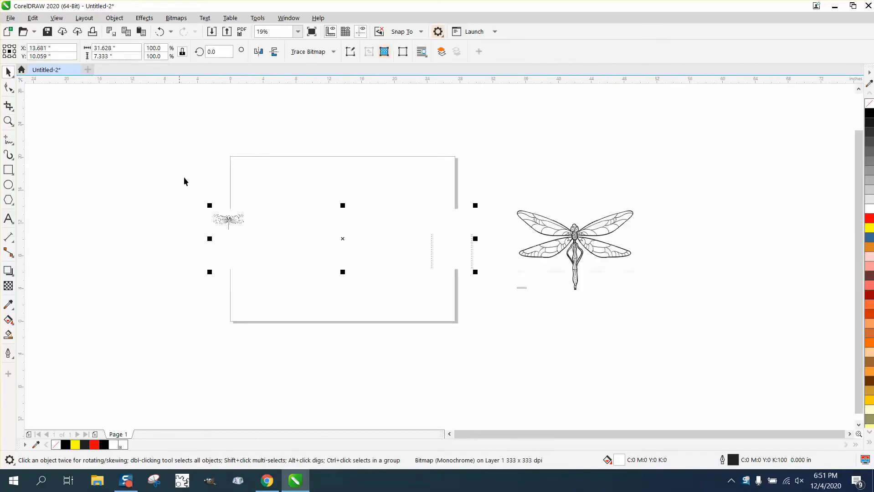
left_click_drag(346, 245, 329, 207)
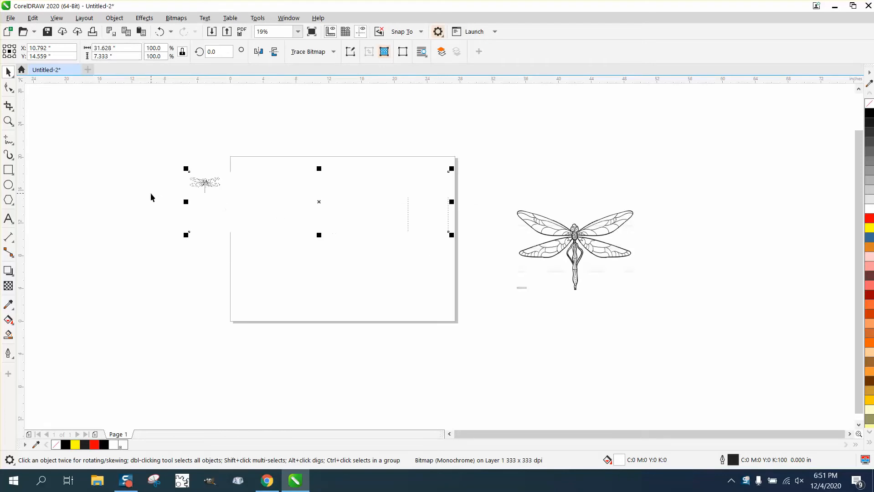
left_click_drag(251, 207, 286, 238)
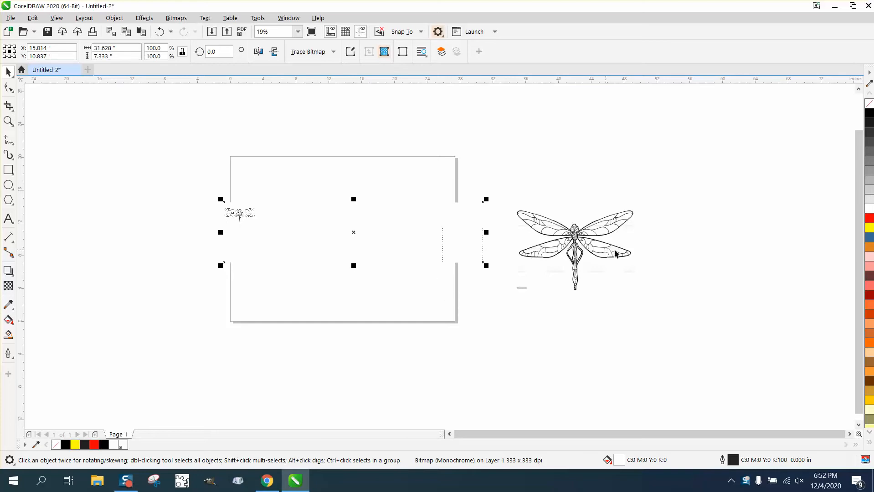
Step: Crop the wide bitmap to a small area around the dragonfly and move it into the page's upper left part
left_click(13, 112)
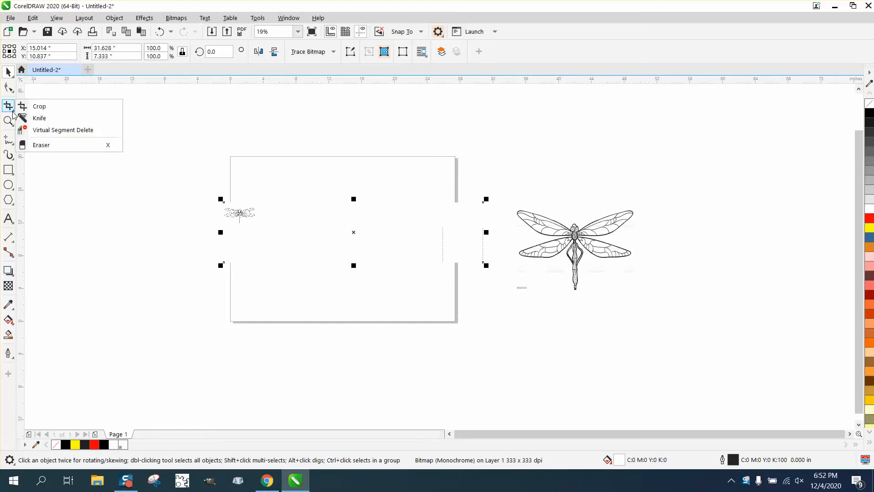
left_click(39, 106)
left_click_drag(217, 211, 264, 234)
left_click(46, 100)
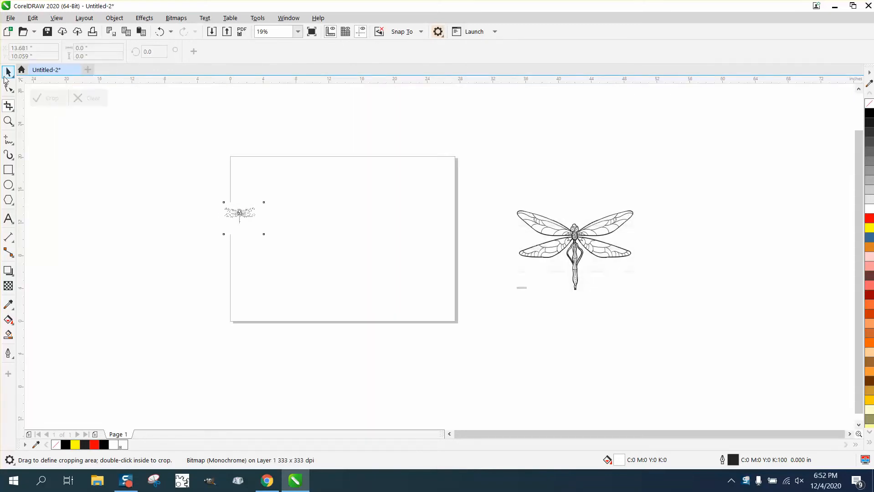
left_click(7, 72)
left_click_drag(242, 214, 283, 188)
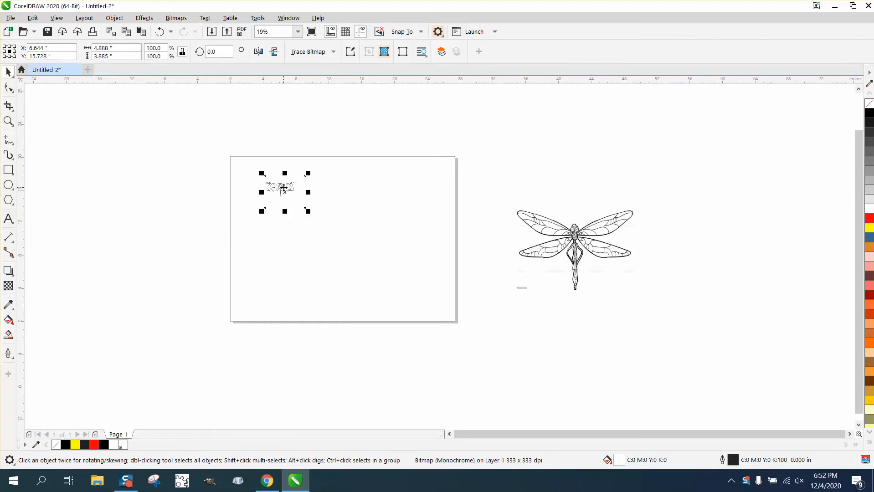
Step: Start an outline trace of the cropped dragonfly bitmap with the Clipart image type
left_click(333, 52)
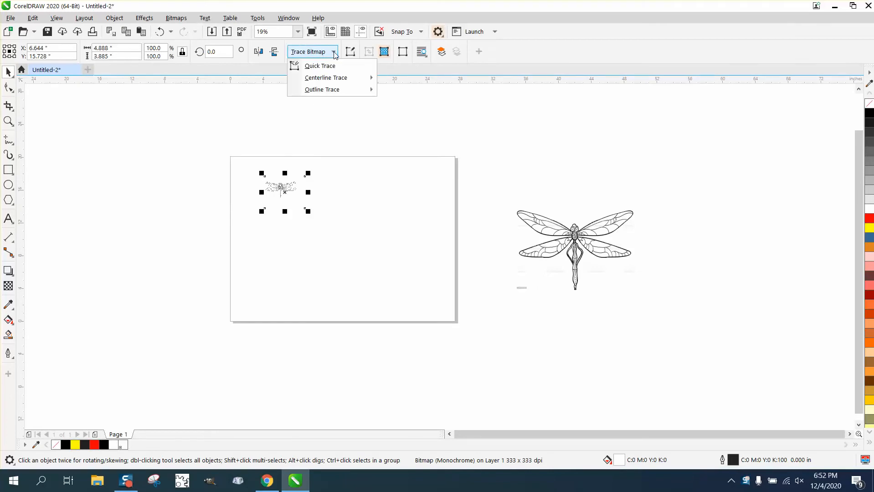
mouse_move(334, 91)
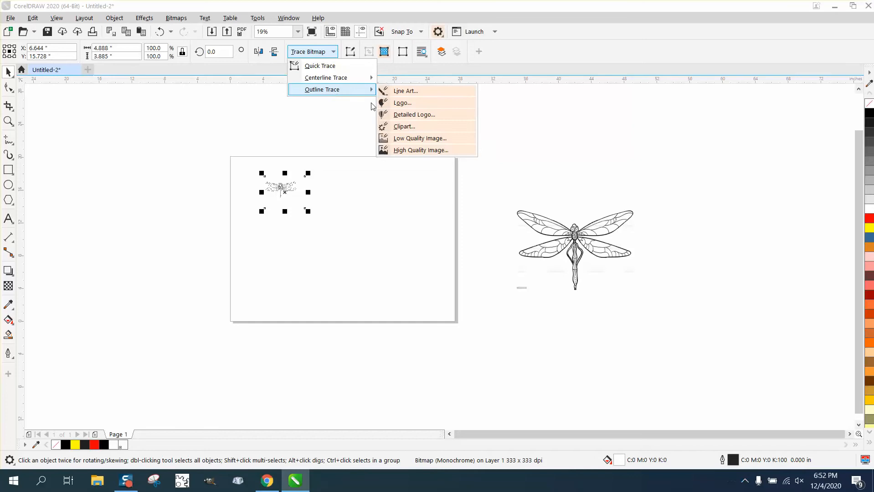
left_click(392, 128)
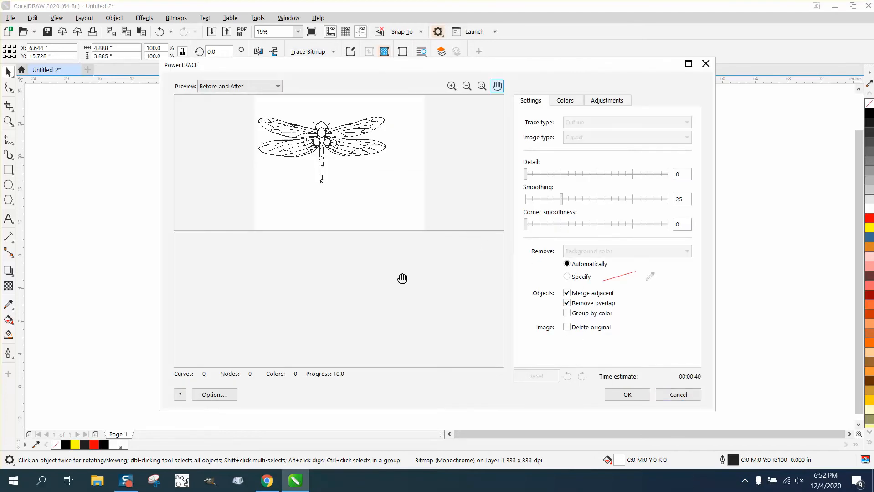
Step: Switch to Chrome and copy the large black-and-white iStock dragonfly image from the Yahoo image results
left_click(267, 479)
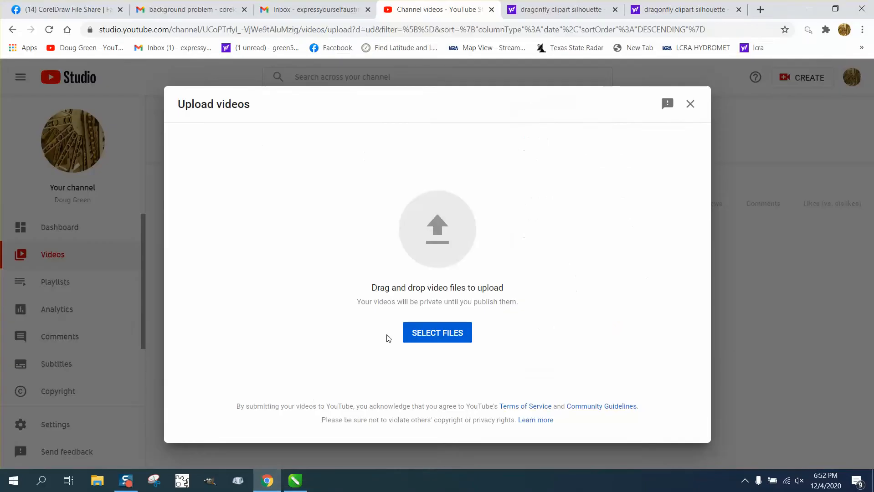
left_click(538, 9)
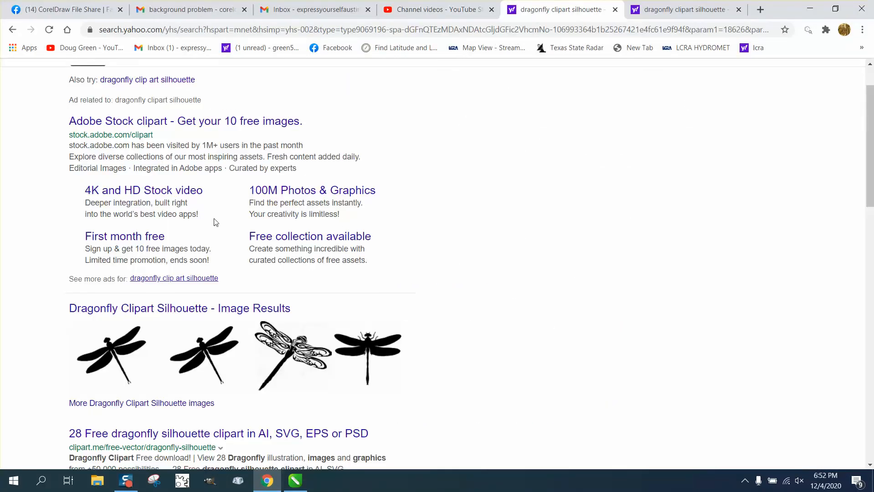
scroll(221, 134, "up", 2)
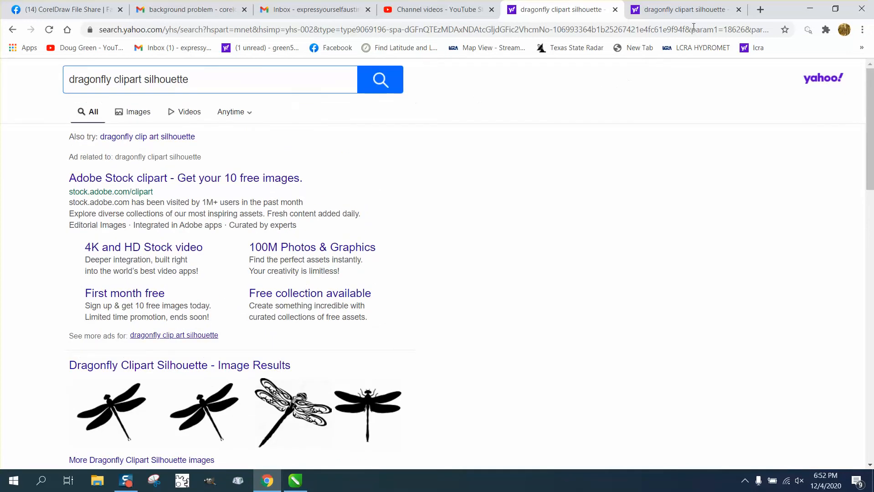
left_click(690, 12)
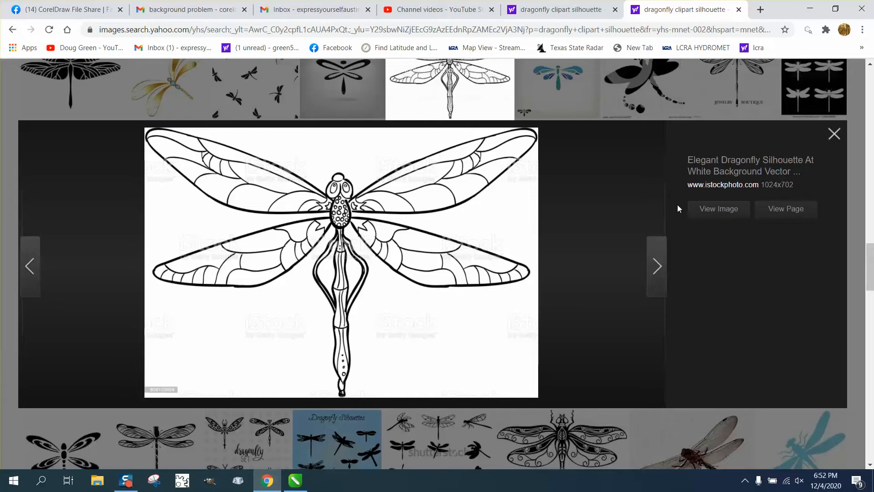
right_click(349, 233)
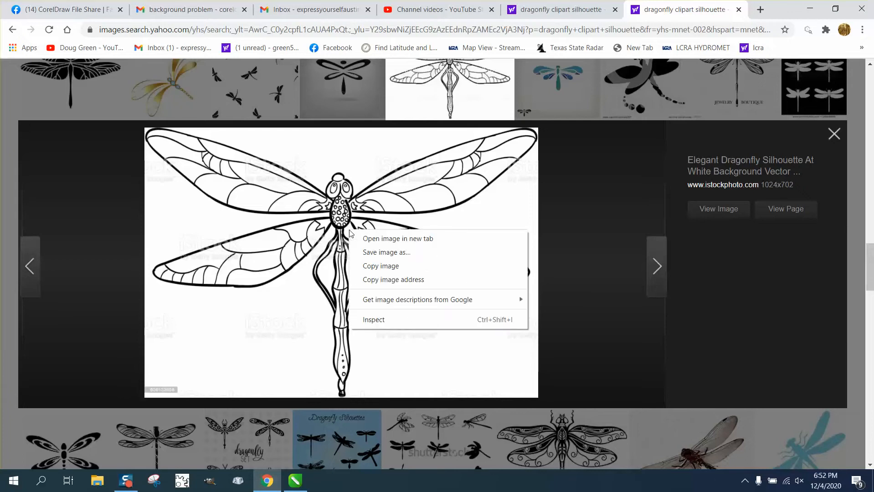
left_click(380, 266)
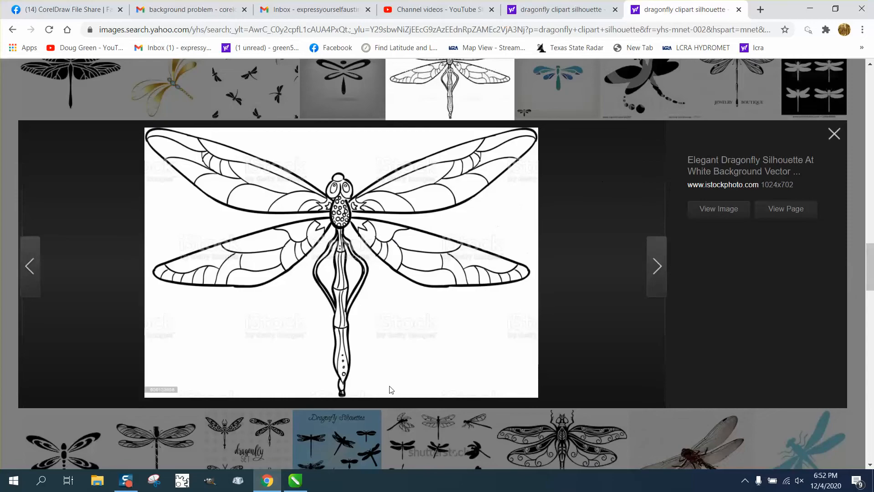
Step: Switch back to CorelDRAW, accept the dragonfly trace, and move the traced group below the original bitmap
left_click(296, 480)
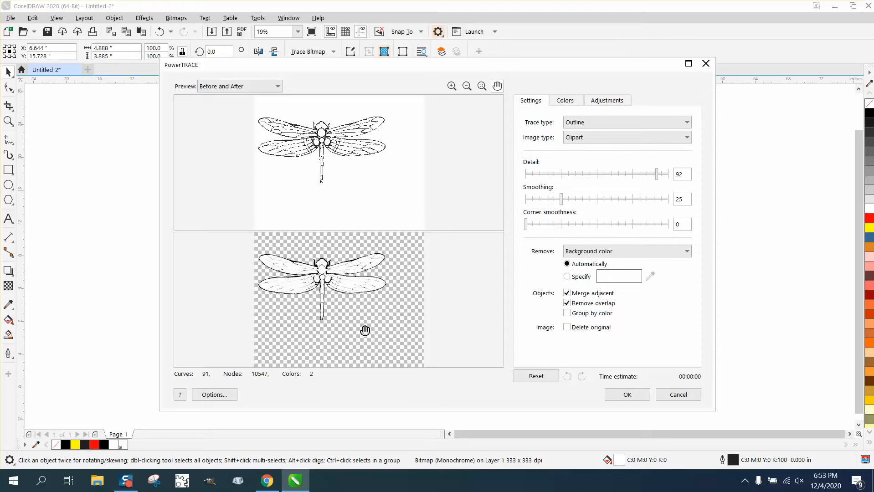
left_click(627, 395)
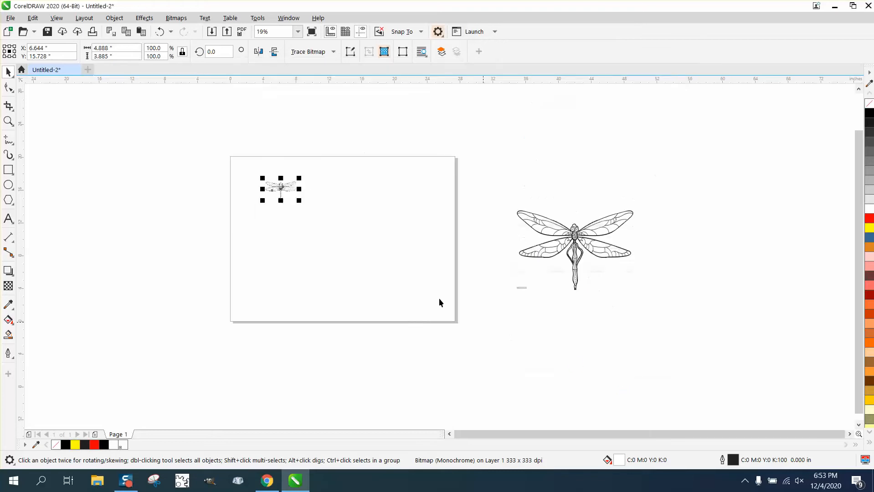
mouse_move(301, 188)
left_mouse_down()
mouse_move(281, 199)
mouse_move(288, 264)
left_mouse_up()
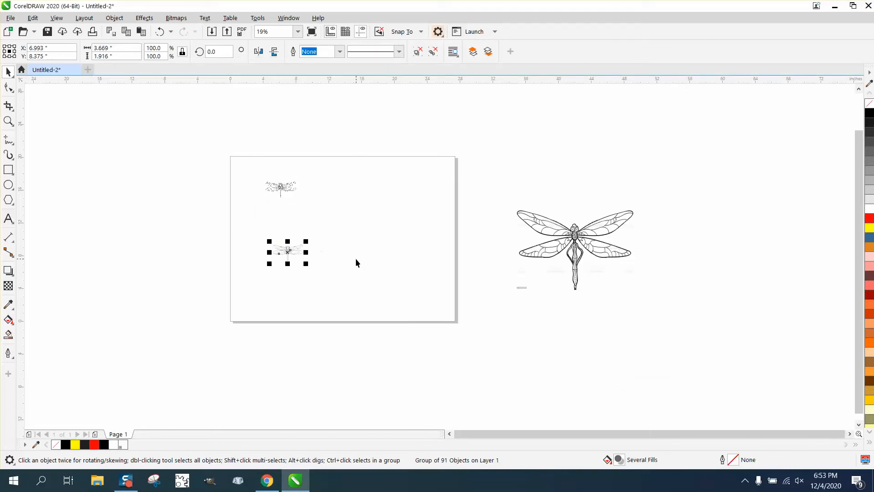
left_click(265, 186)
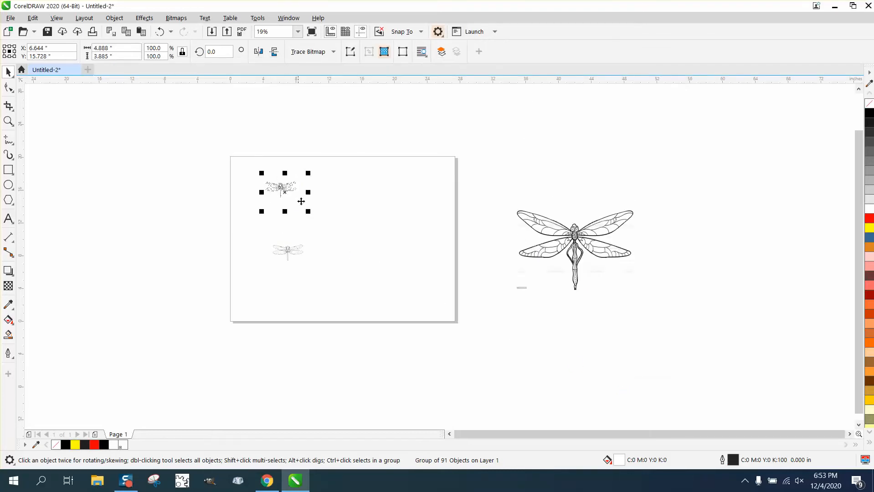
left_click(291, 253)
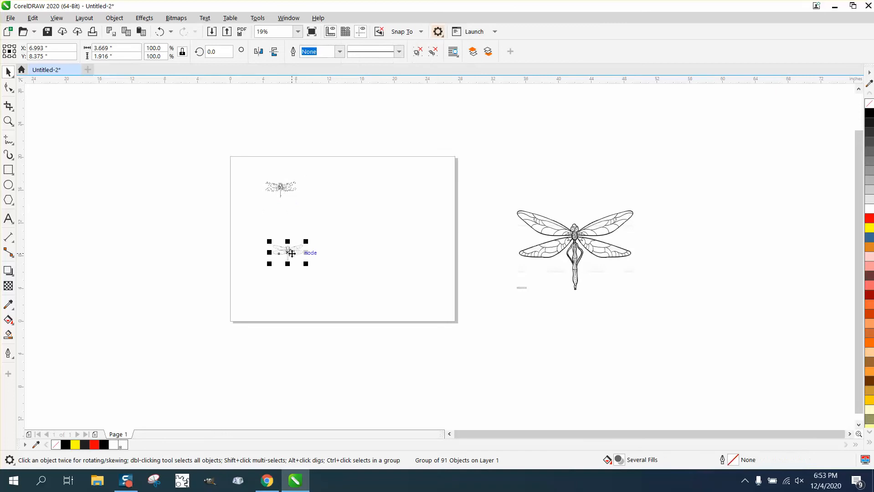
Step: Draw a rectangle about 11.2 by 14.2 inches around both small dragonflies, fill it yellow, and send it to the back
left_click(8, 170)
left_click_drag(253, 171, 347, 290)
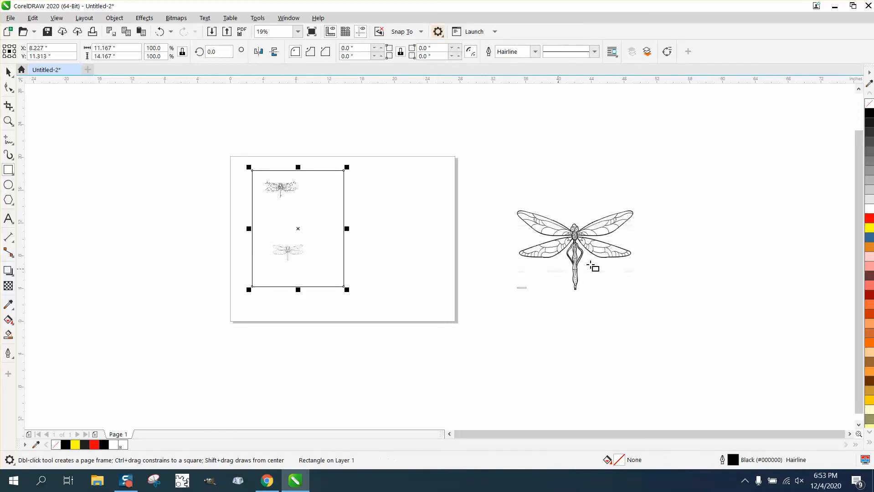
left_click(869, 228)
left_click(114, 18)
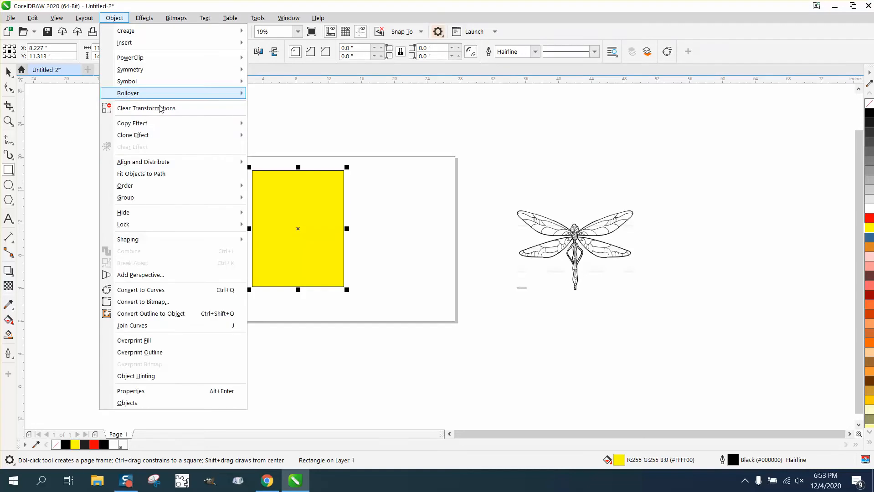
mouse_move(160, 191)
left_click(286, 199)
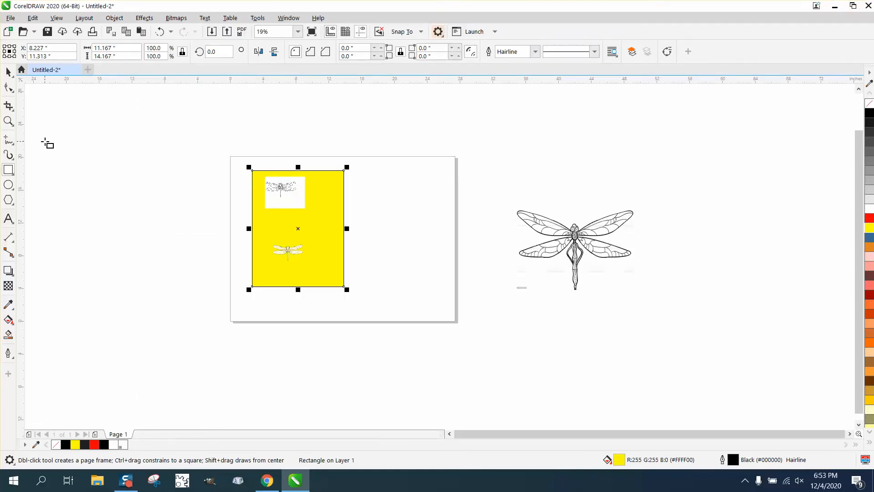
Step: Delete the original dragonfly bitmap with the white background from the yellow rectangle
left_click(8, 122)
left_click(330, 216)
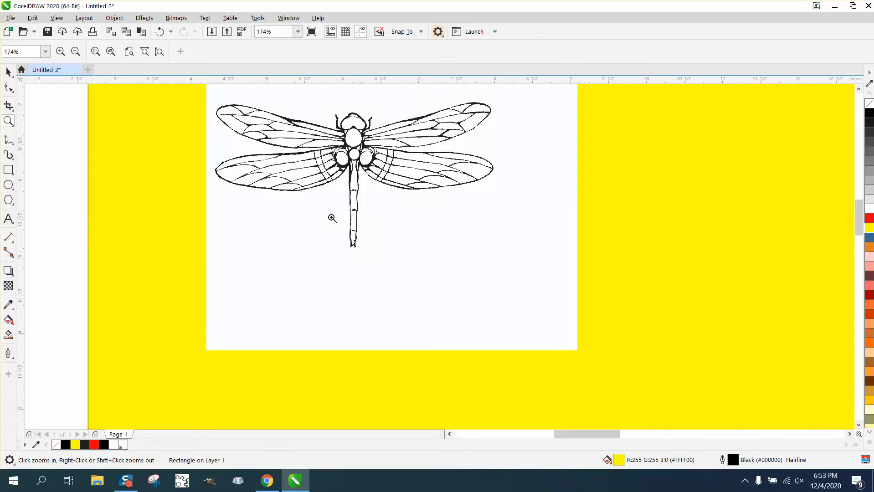
left_click(8, 72)
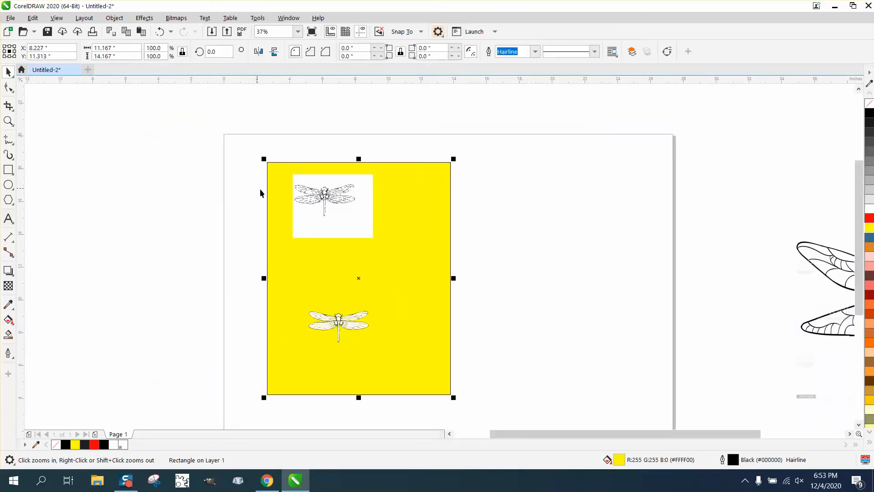
left_click(341, 211)
key("Delete")
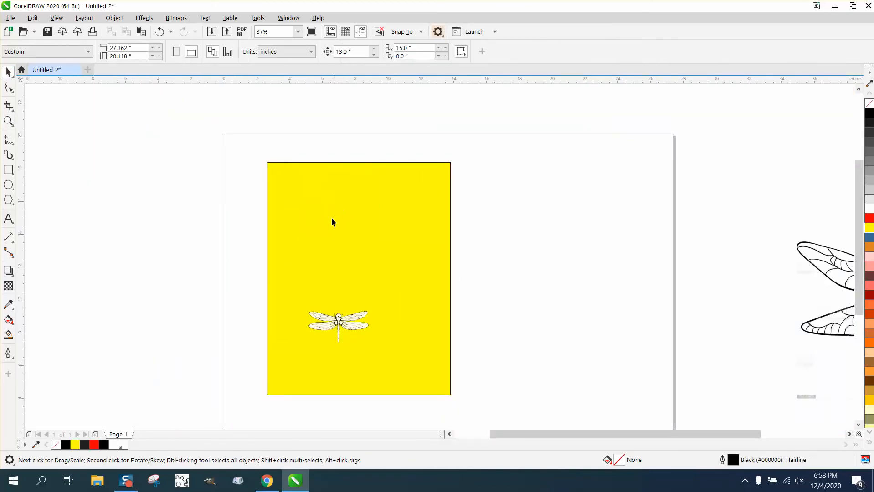
Step: Ungroup the traced dragonfly on the yellow rectangle and deselect its pieces
left_click(8, 121)
left_click_drag(283, 275, 423, 363)
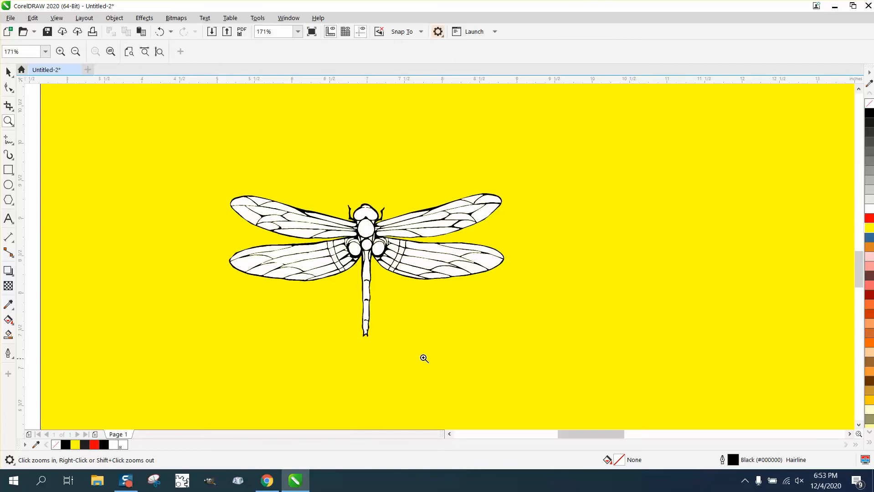
left_click(9, 72)
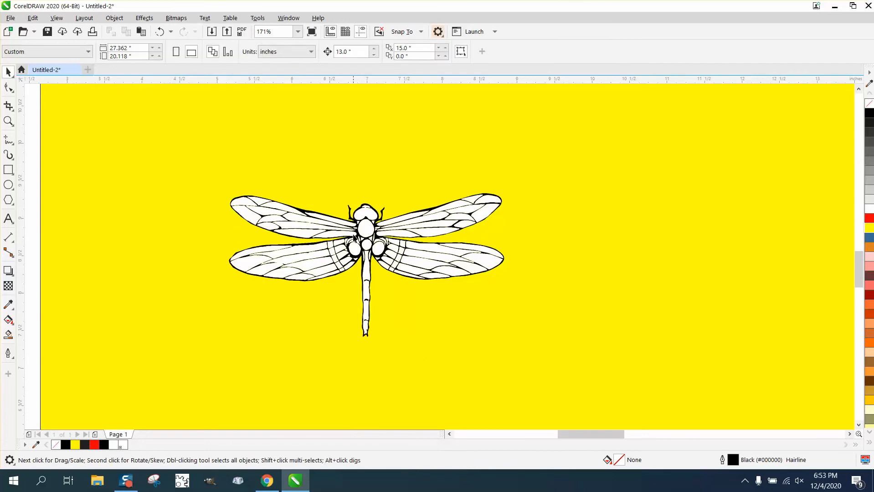
left_click(354, 236)
left_click(115, 18)
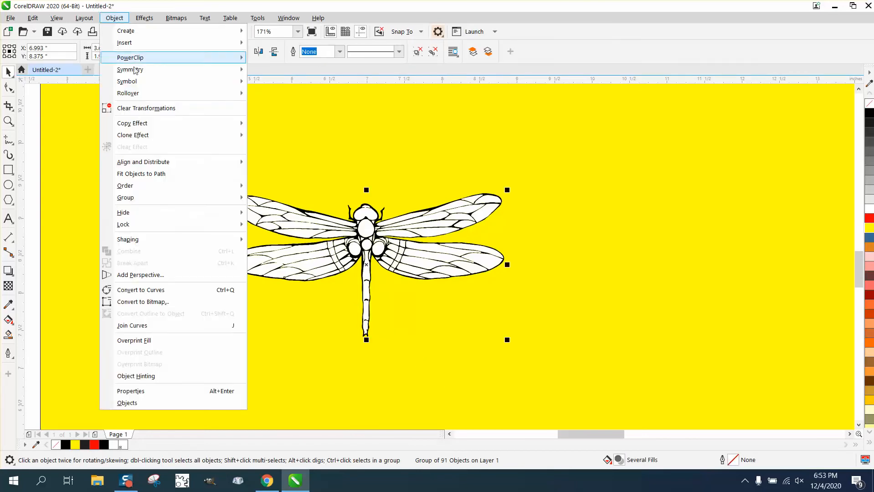
mouse_move(133, 197)
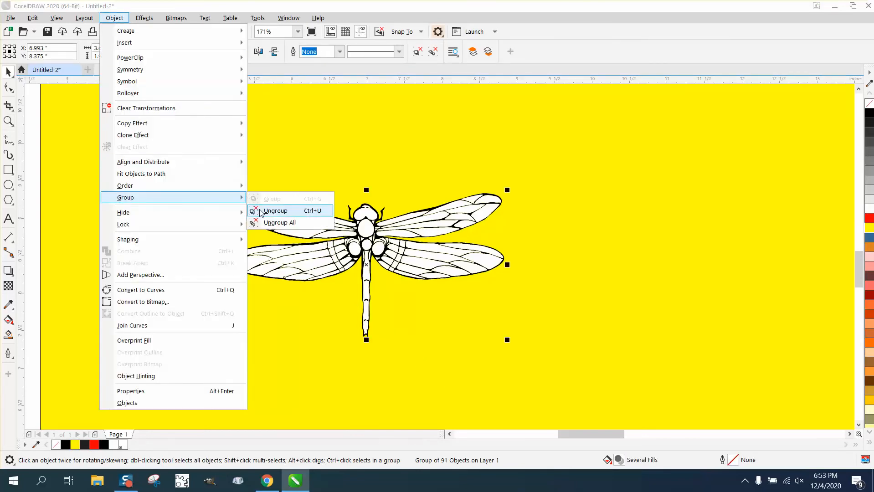
left_click(256, 211)
left_click(393, 188)
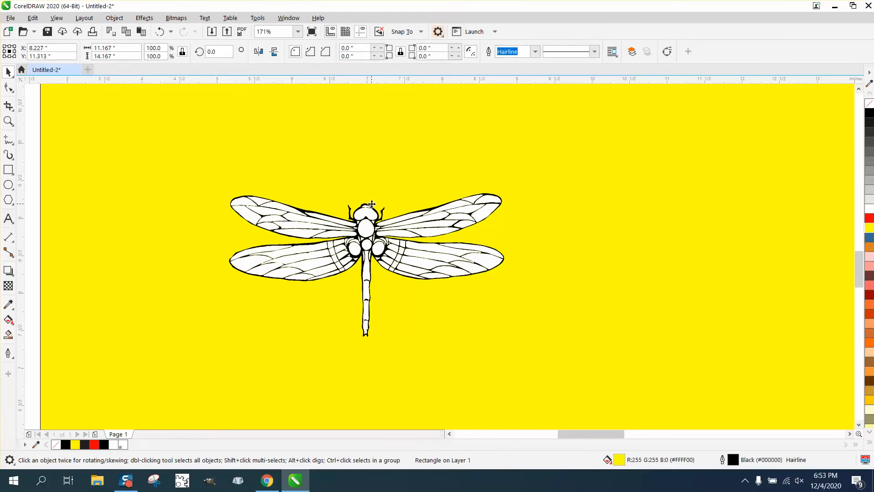
Step: Try to select the traced dragonfly's black linework at its head, apart from the white pieces
scroll(413, 203, "down", 2)
left_click(210, 199)
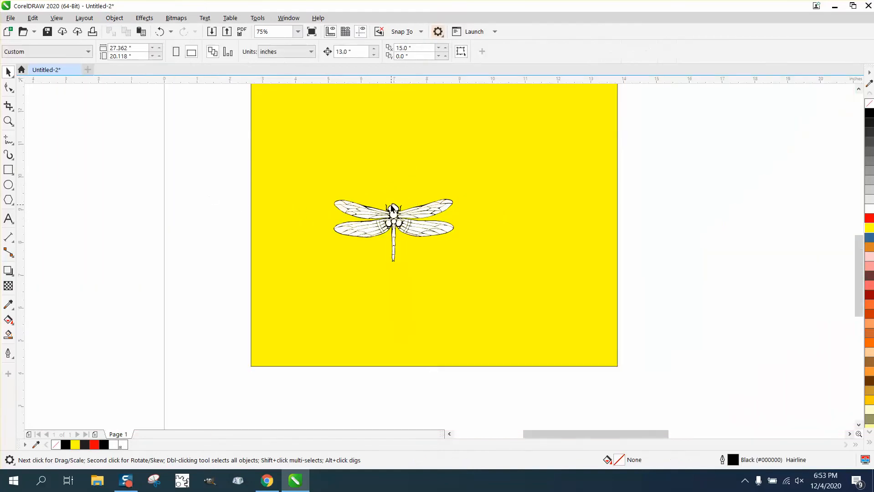
left_click(394, 207)
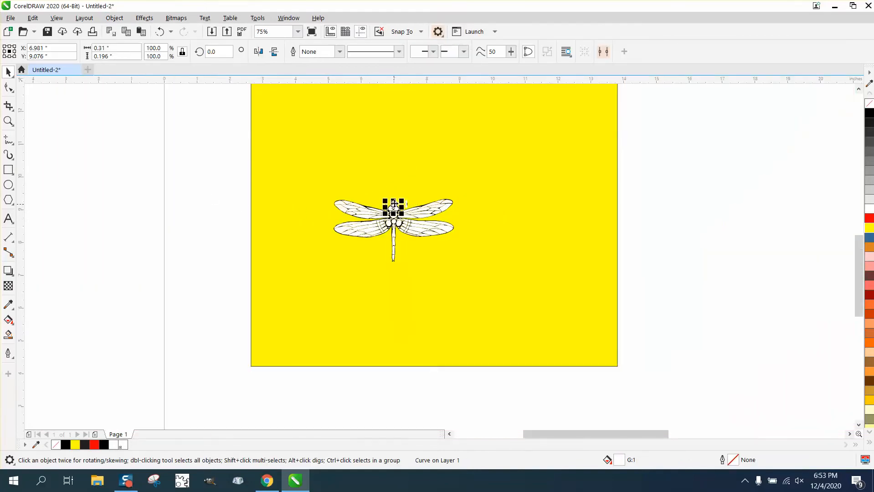
left_click(403, 196)
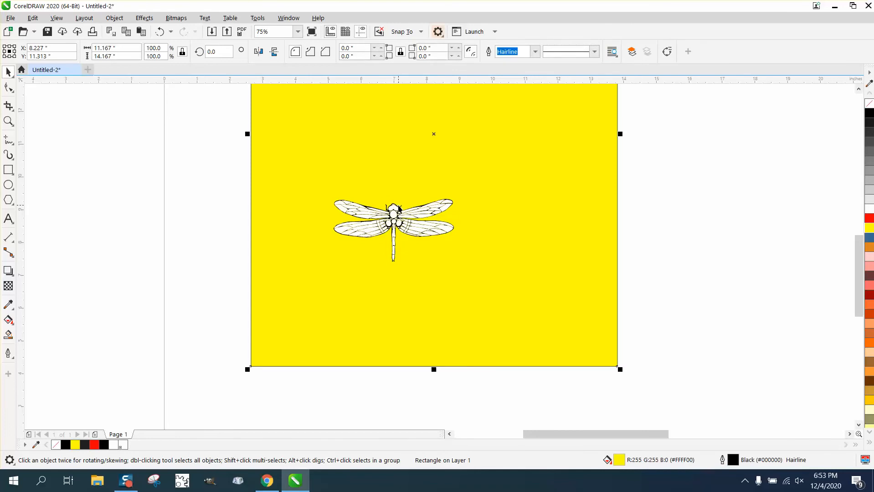
left_click(395, 206)
left_click(405, 194)
left_click(396, 208)
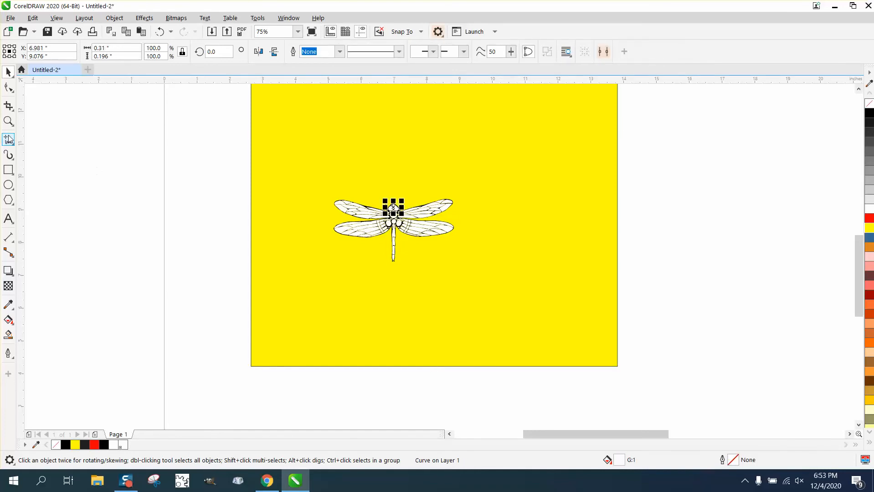
Step: Select the traced dragonfly's black linework and shift it 13 inches to the right of the white pieces
left_click(8, 121)
left_click_drag(328, 188, 537, 256)
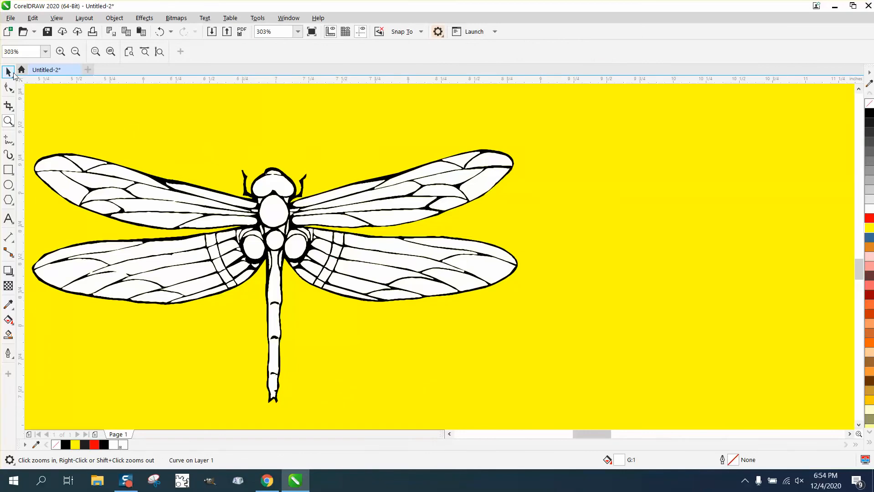
left_click(8, 71)
left_click(287, 172)
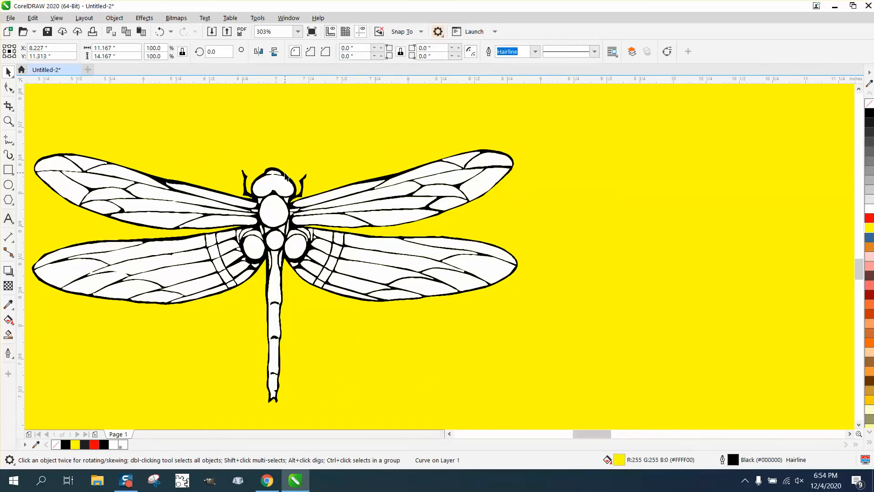
left_click(285, 175)
scroll(273, 153, "down", 2)
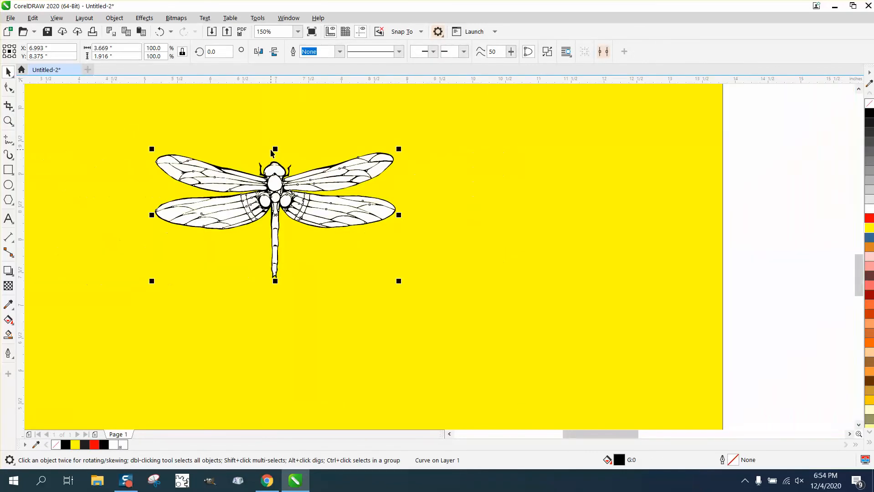
key("ctrl+z")
scroll(270, 151, "down", 4)
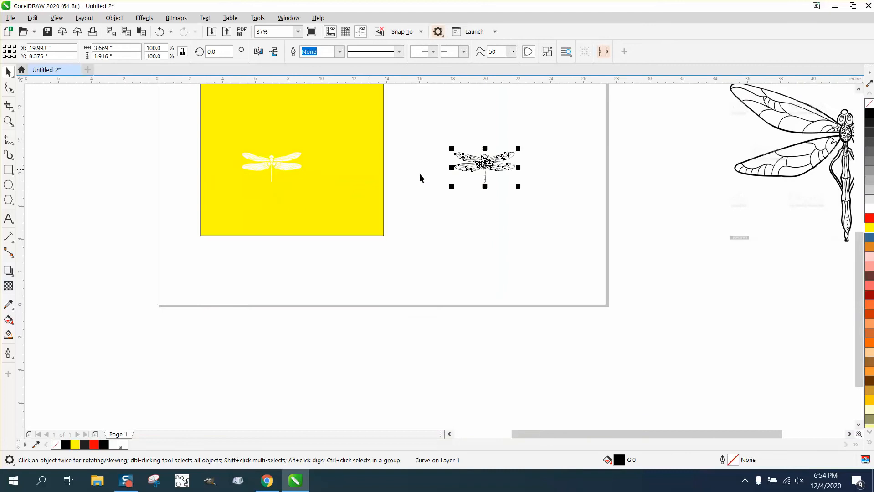
Step: Move the yellow rectangle behind the black linework and delete the white dragonfly pieces left behind
left_click_drag(371, 167, 516, 180)
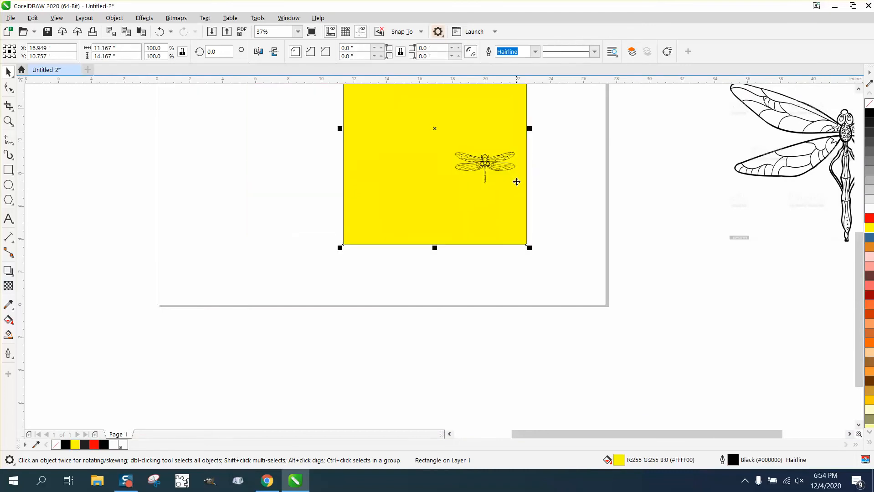
left_click_drag(175, 121, 320, 234)
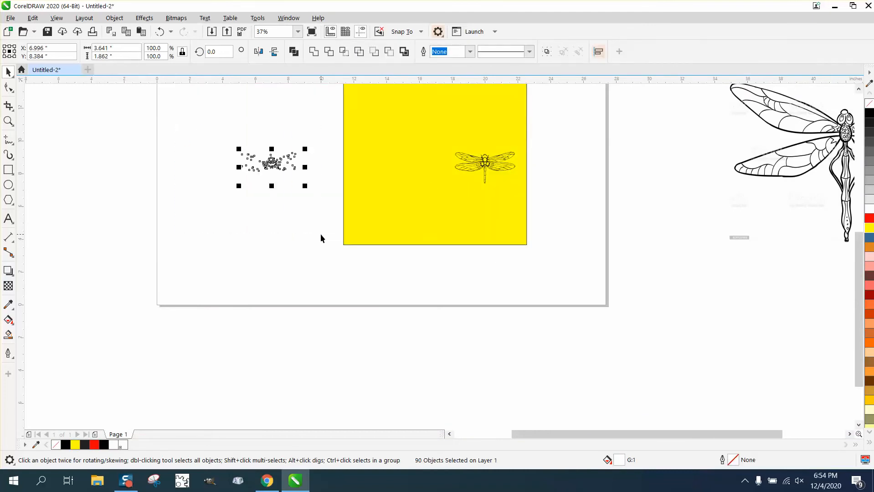
key("Delete")
Step: Examine the wings and body of the black linework against the yellow rectangle for leftover white areas
left_click(9, 121)
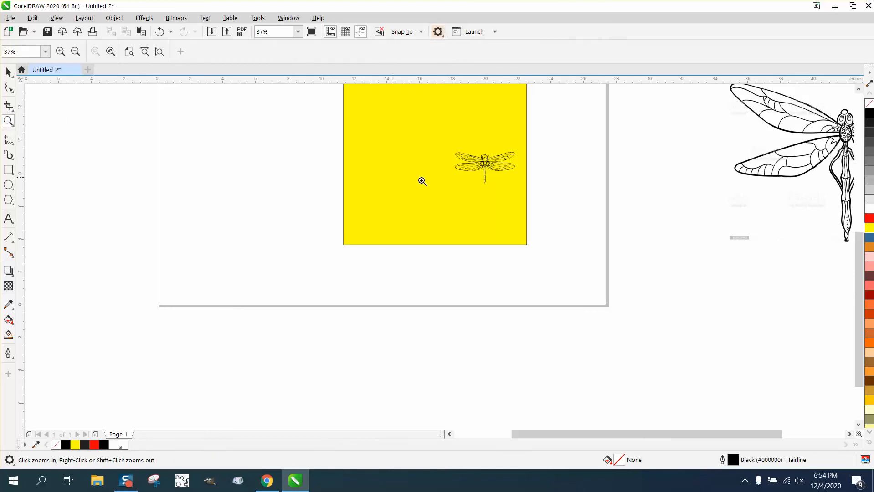
left_click_drag(451, 147, 576, 211)
left_click_drag(267, 133, 477, 246)
scroll(477, 246, "up", 5)
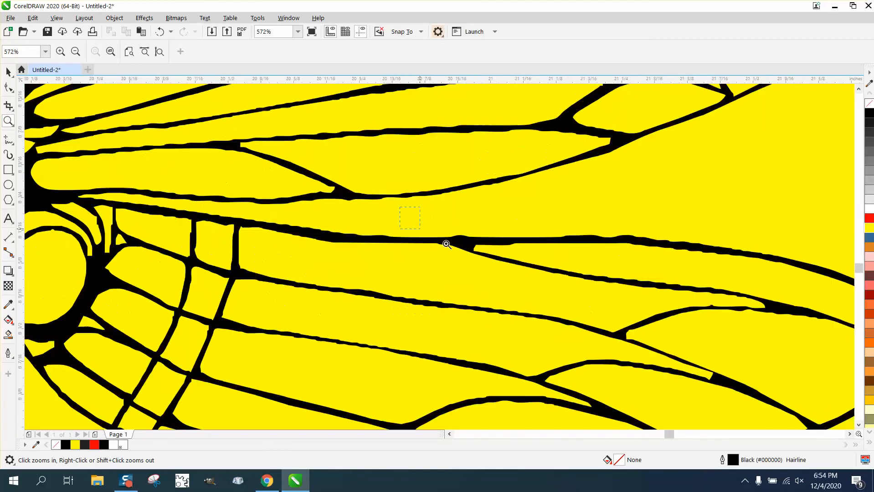
scroll(507, 277, "down", 4)
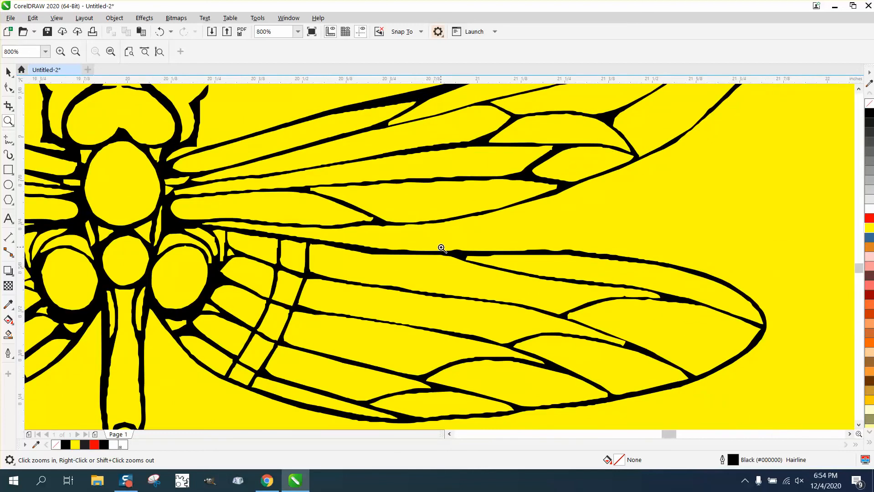
right_click(441, 248)
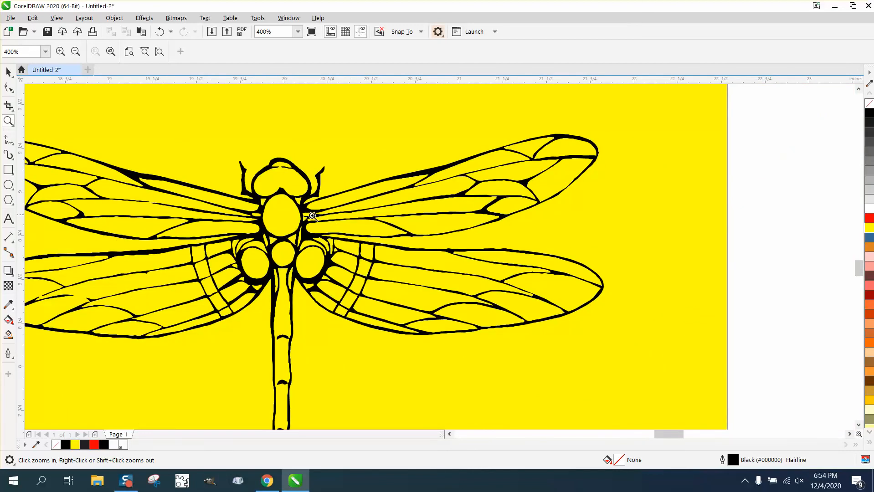
right_click(240, 192)
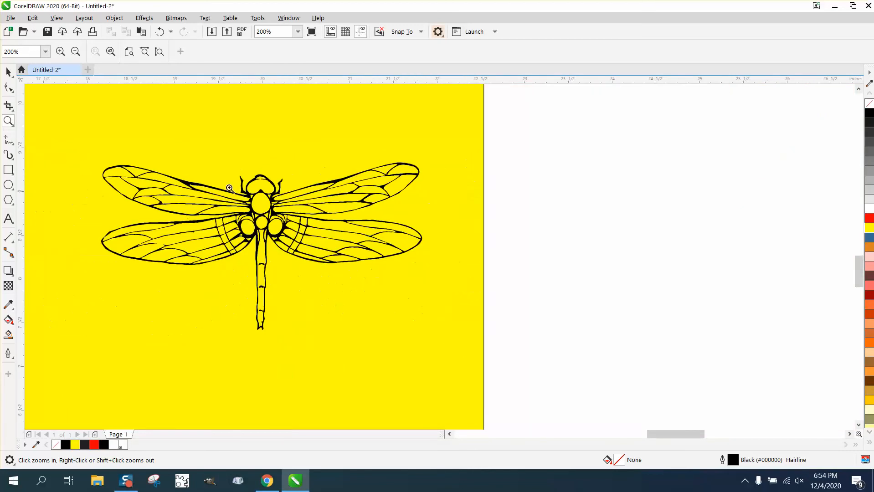
Step: Bring the large dragonfly bitmap closer and scale it down to 16.7%, about 2.4 by 1.6 inches, beside the yellow rectangle
key("space")
scroll(339, 191, "down", 2)
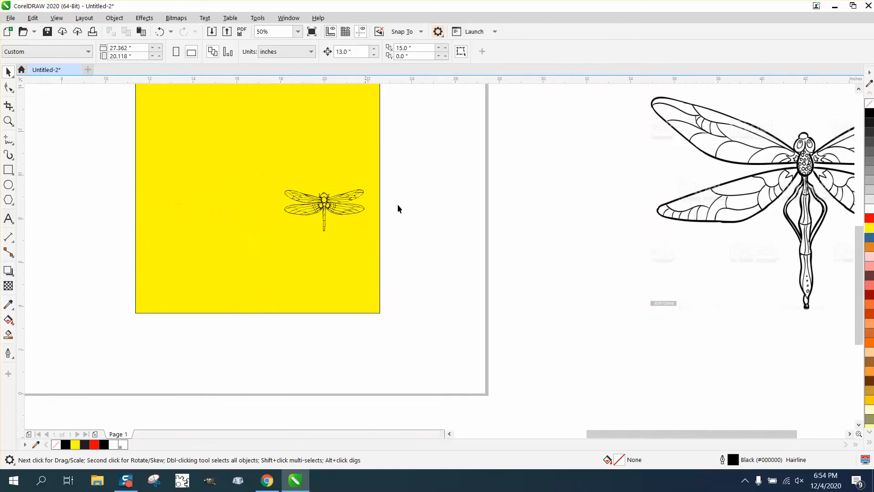
left_click_drag(783, 201, 577, 215)
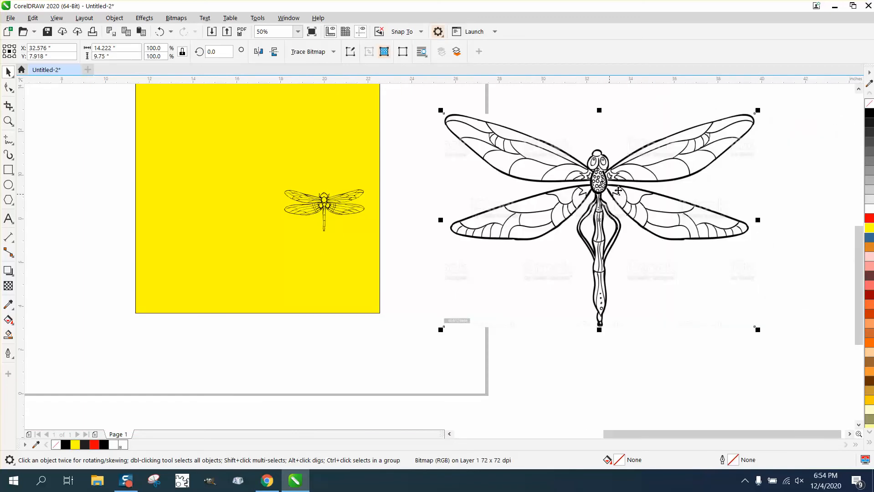
left_click_drag(756, 111, 450, 187)
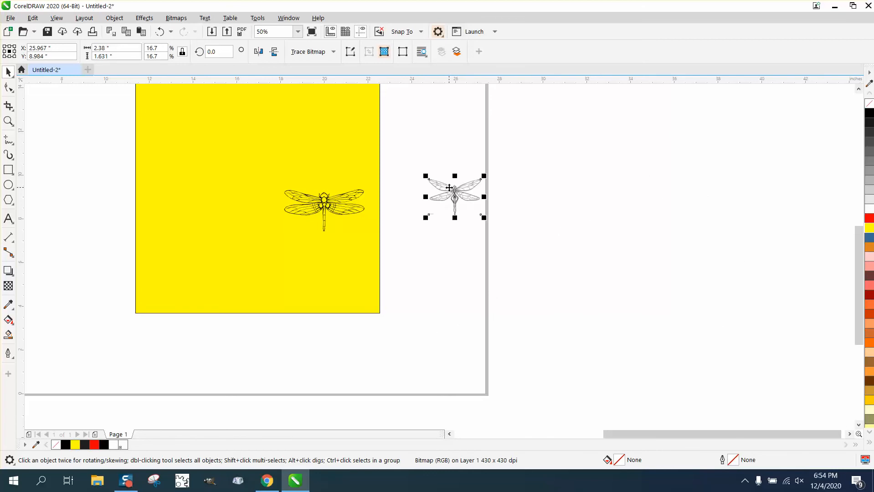
Step: Trace the reduced dragonfly bitmap with the Clipart outline trace and accept the result
left_click(309, 52)
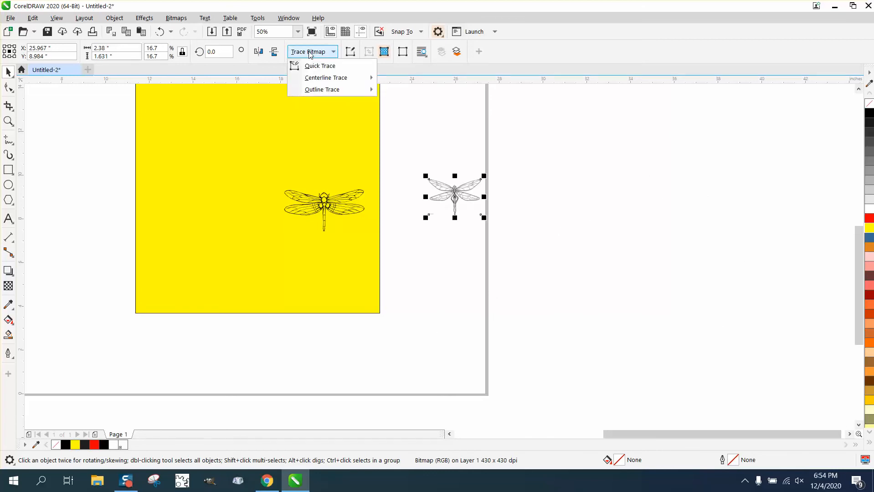
mouse_move(333, 93)
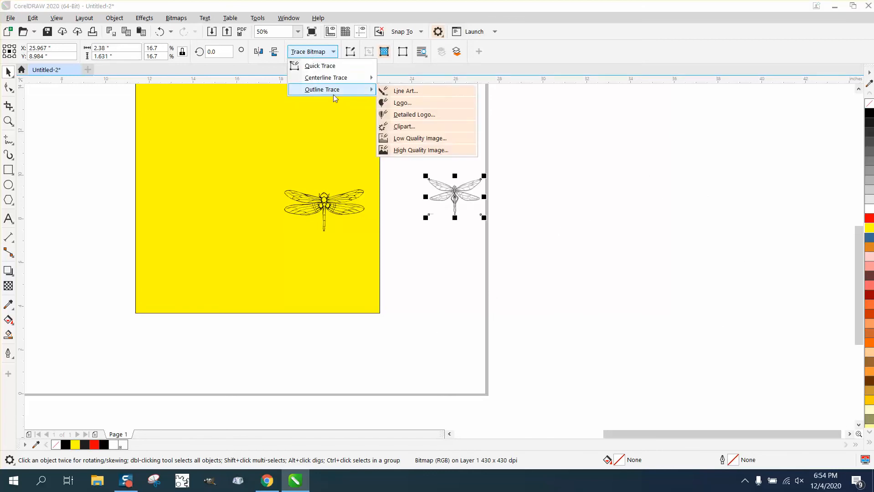
left_click(410, 129)
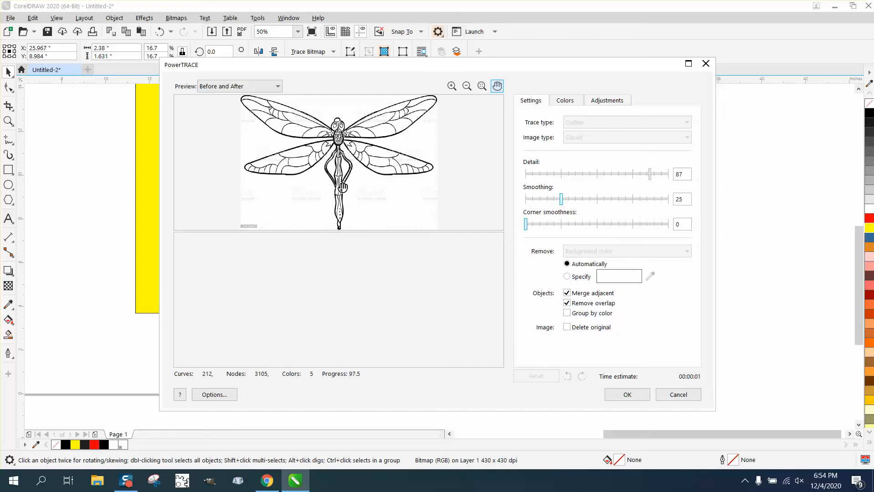
left_click(625, 394)
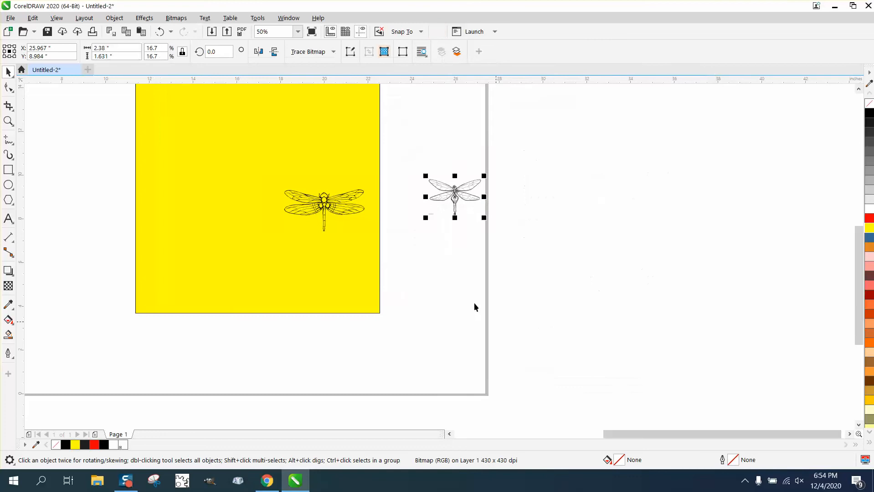
Step: Move the new trace and its source bitmap onto the yellow rectangle, and delete the bitmap
mouse_move(459, 202)
left_mouse_down()
mouse_move(365, 241)
mouse_move(228, 246)
left_mouse_up()
left_click_drag(448, 196, 226, 170)
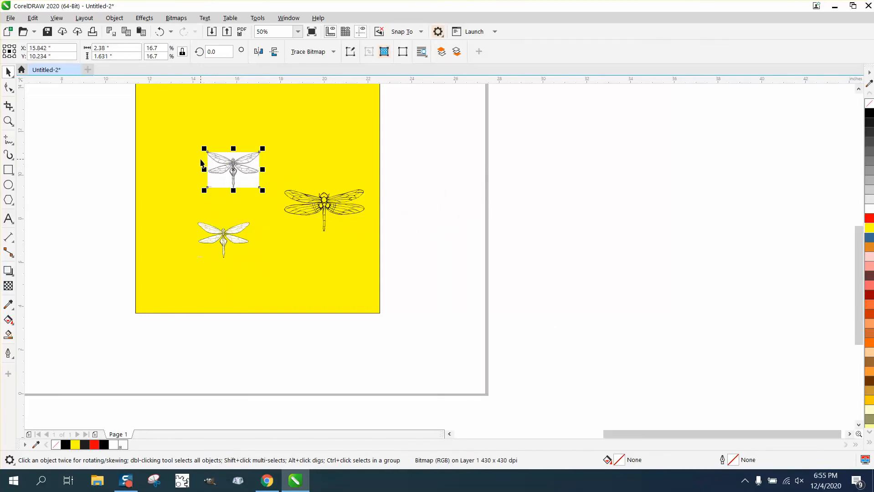
key("Delete")
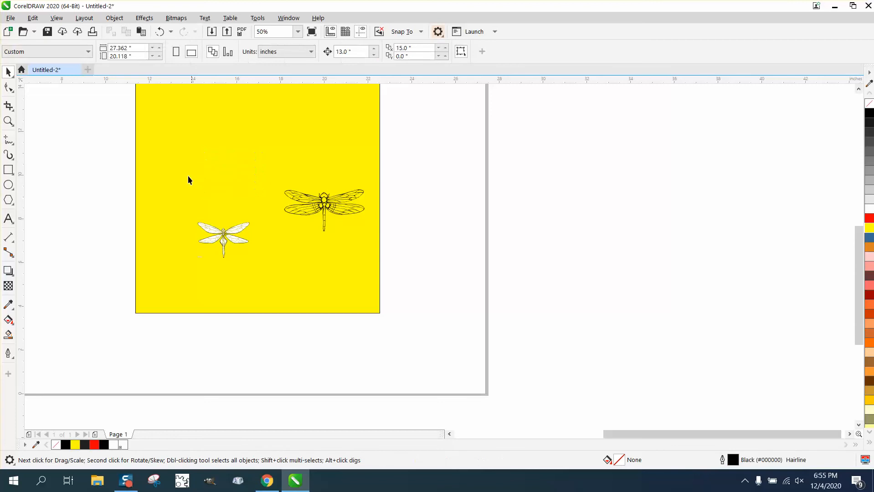
Step: Ungroup the new clipart-traced dragonfly on the yellow rectangle
left_click(8, 121)
left_click_drag(181, 210, 312, 276)
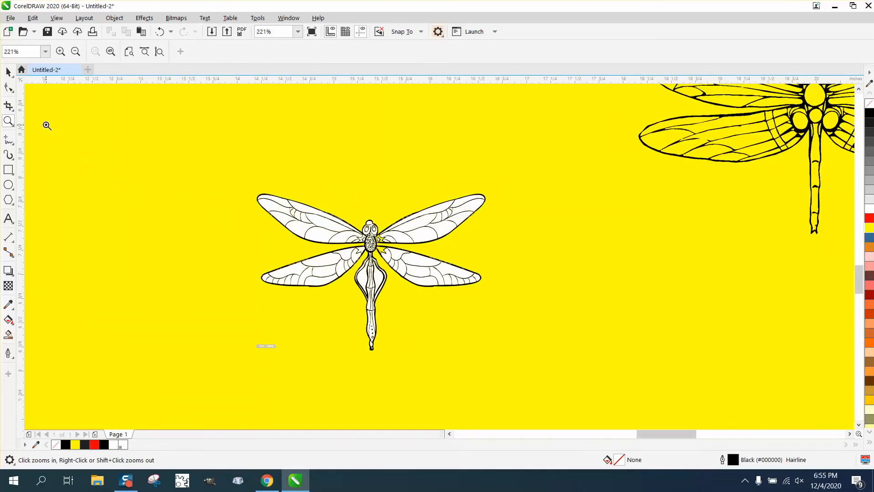
left_click(266, 198)
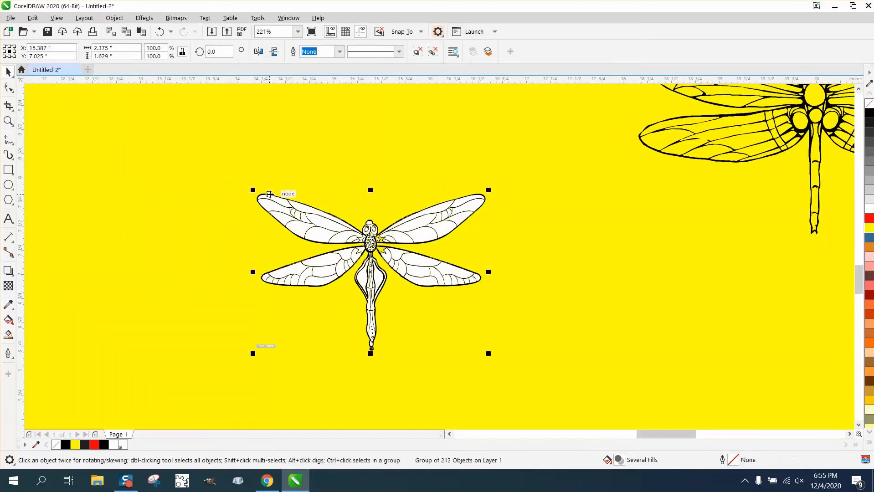
left_click(121, 22)
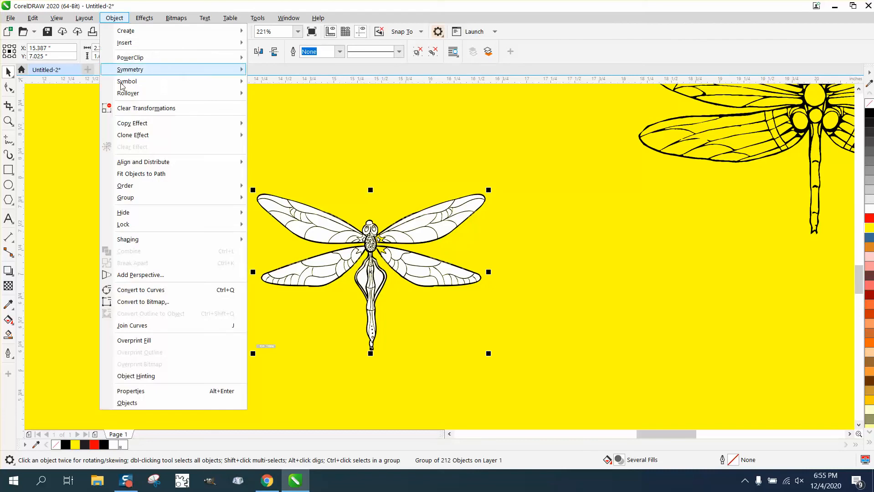
mouse_move(132, 197)
left_click(284, 214)
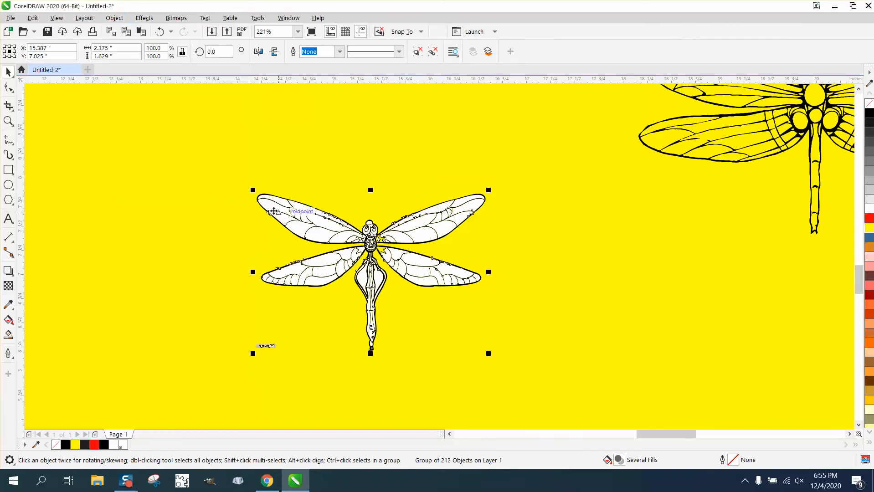
Step: Delete the small traced label fragments below the dragonfly's lower left wing
left_click_drag(214, 208, 276, 349)
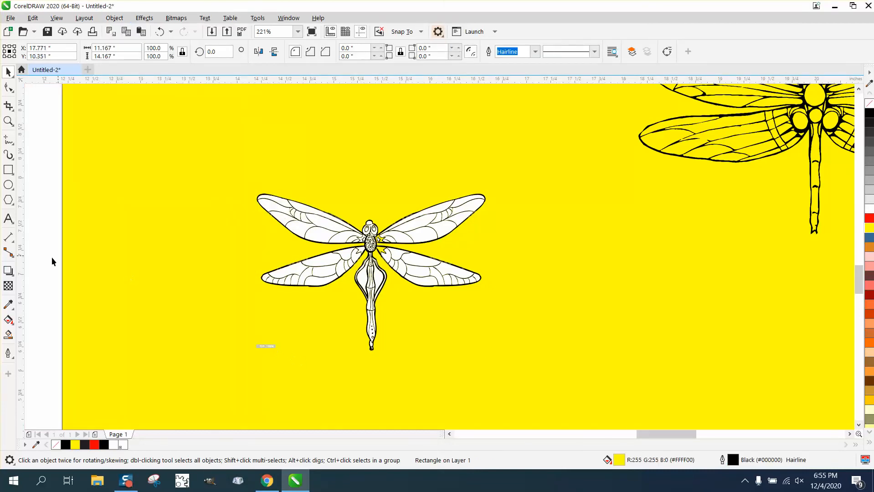
left_click_drag(105, 347, 290, 381)
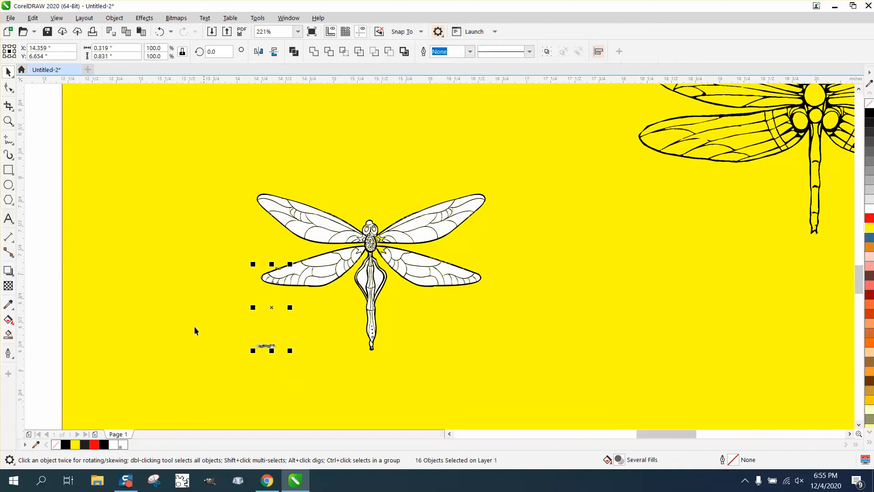
left_click_drag(57, 318, 49, 316)
left_click_drag(288, 382, 288, 382)
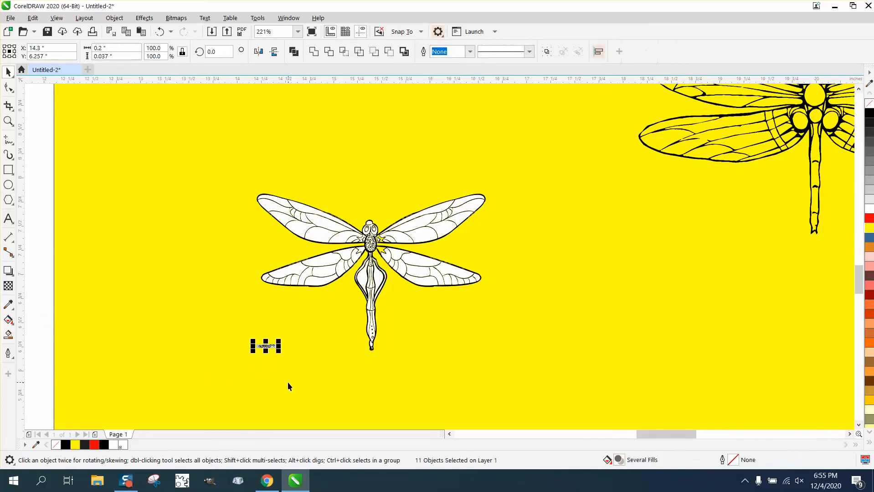
key("Delete")
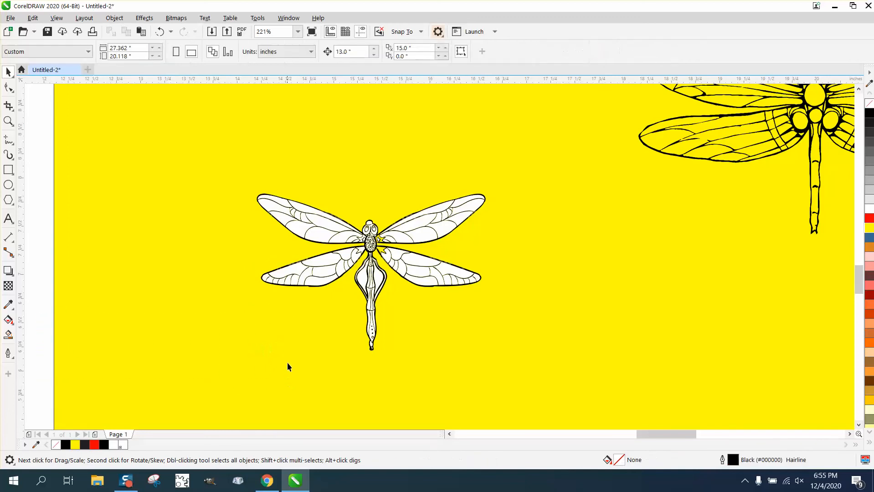
Step: Select individual outline fragments along the upper left wing's top edge to check how the trace is divided
left_click(344, 224)
left_click(362, 207)
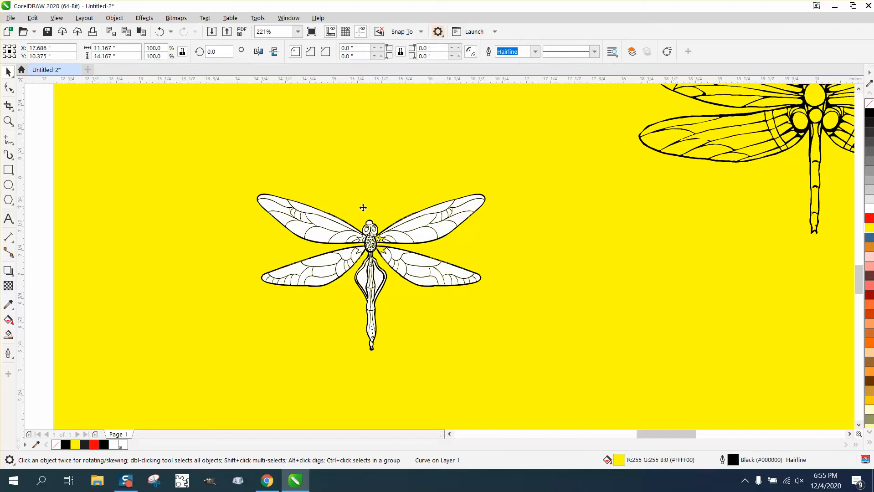
left_click(350, 226)
left_click(348, 224)
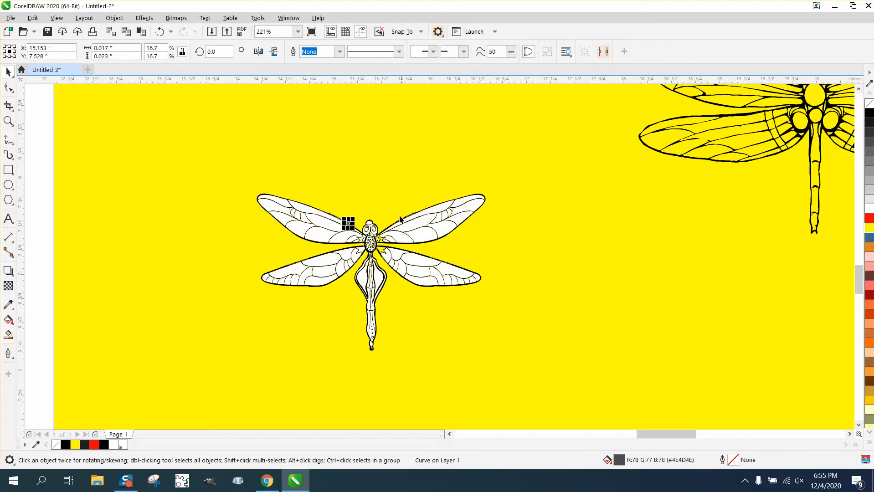
left_click(8, 121)
left_click_drag(321, 212, 480, 276)
left_click(8, 72)
left_click(148, 146)
scroll(279, 205, "down", 3)
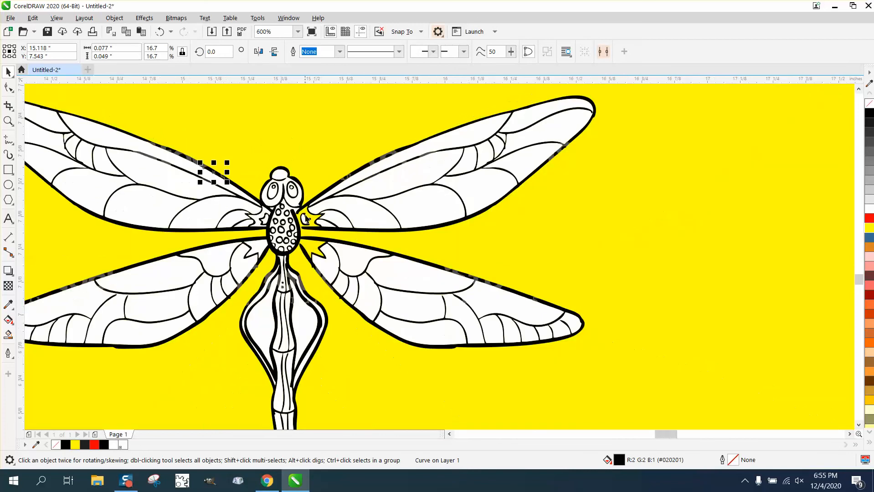
Step: Start a property-based object search and add Uniform Color Fill as the query's fill criterion
scroll(309, 252, "down", 4)
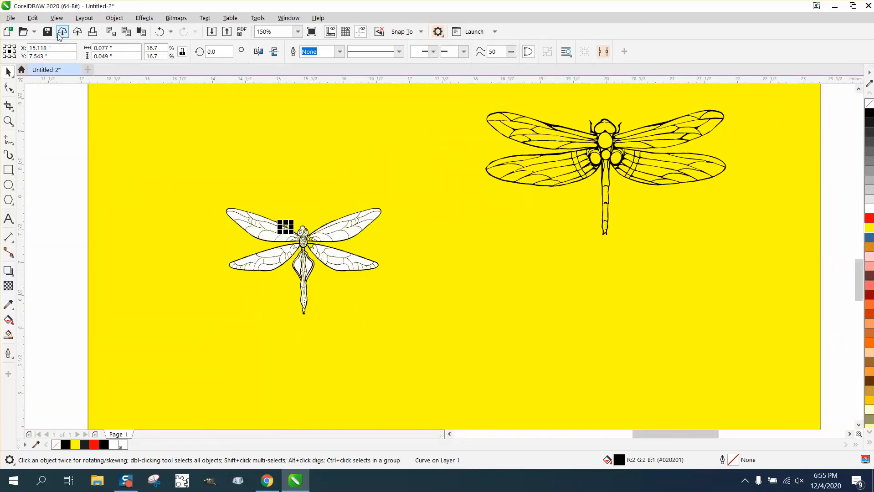
left_click(36, 20)
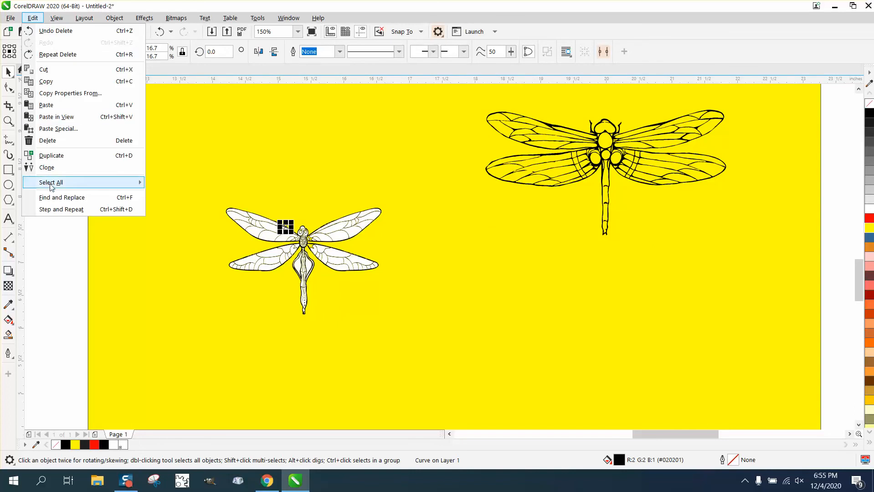
left_click(53, 197)
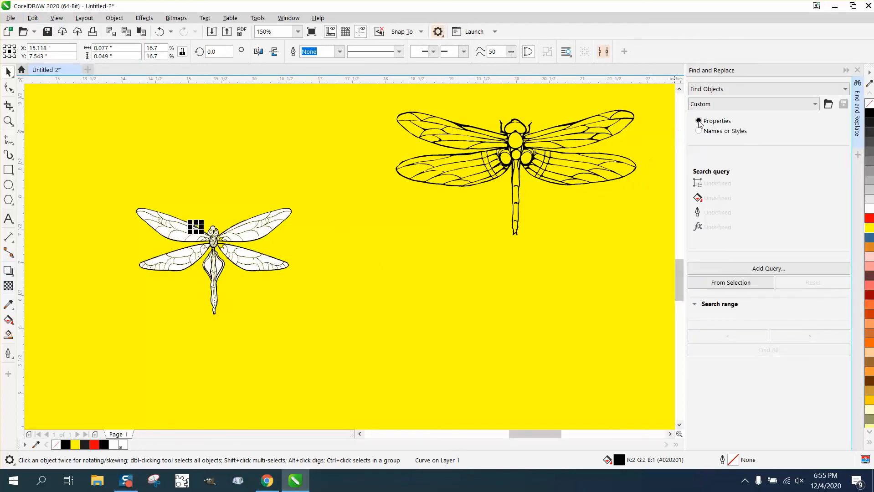
left_click(753, 269)
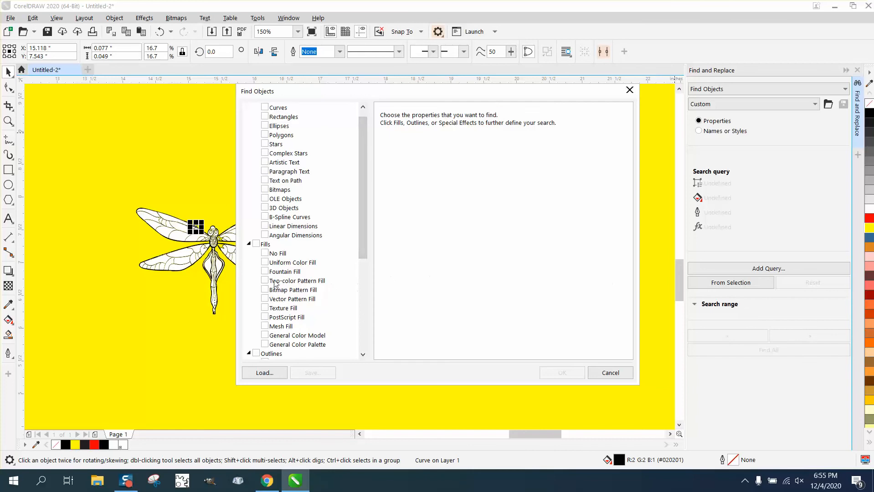
left_click(264, 263)
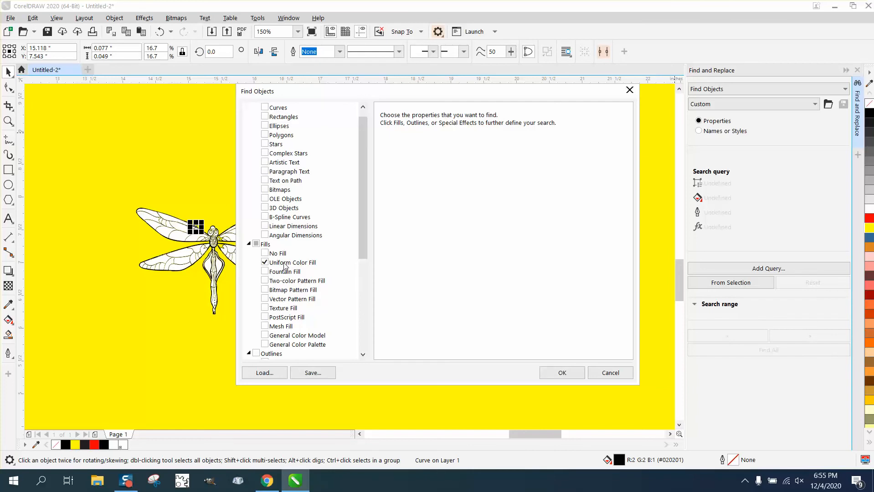
left_click(285, 264)
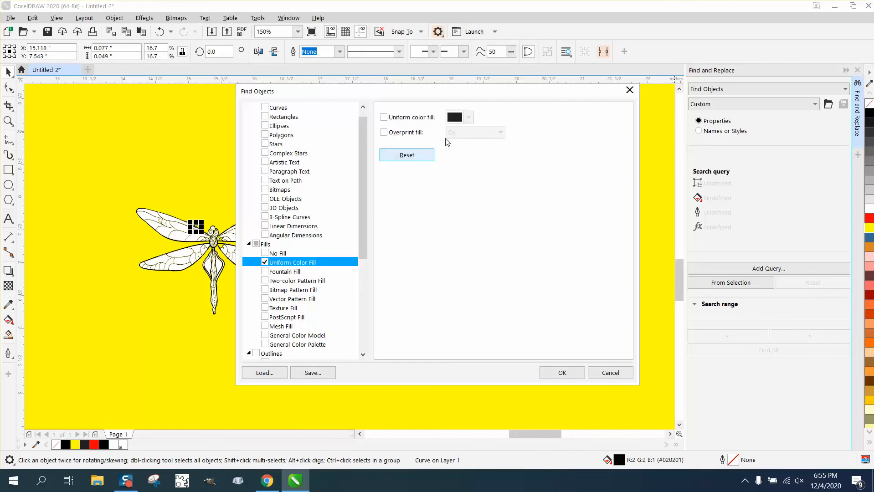
Step: Restrict the query to a specific uniform fill colour, sampling white from the smaller dragonfly's wing
left_click(469, 120)
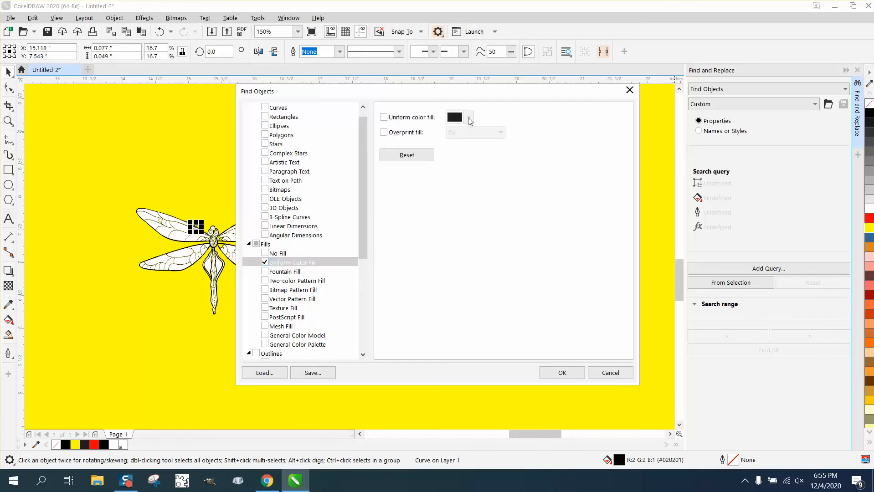
left_click(383, 118)
left_click(469, 118)
left_click(556, 278)
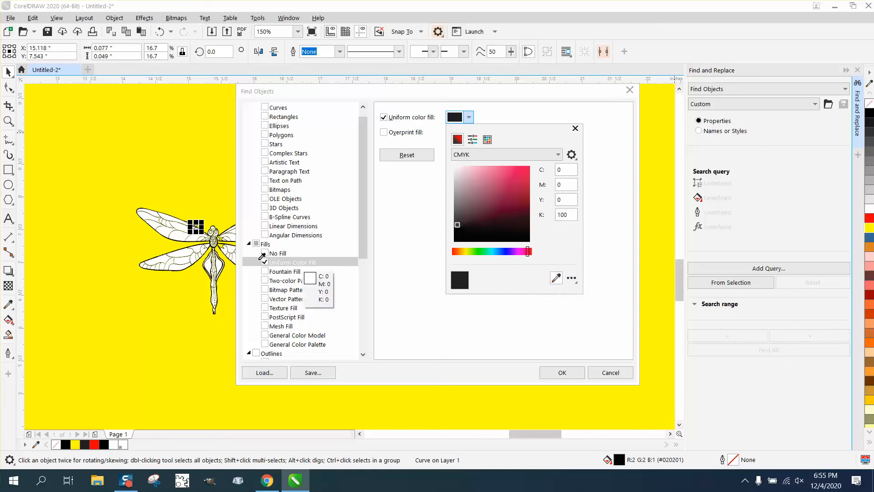
left_click(179, 236)
left_click(563, 374)
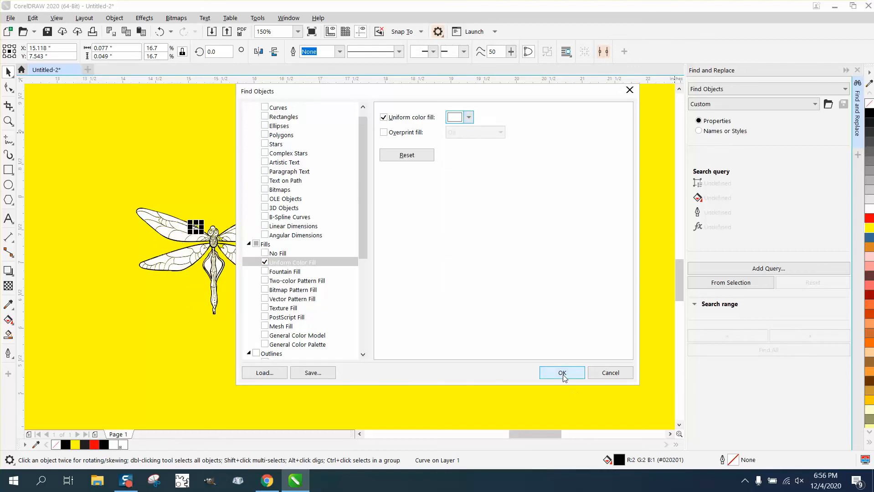
Step: Apply the fill query, find all white-filled objects and delete them
left_click(562, 374)
left_click(766, 350)
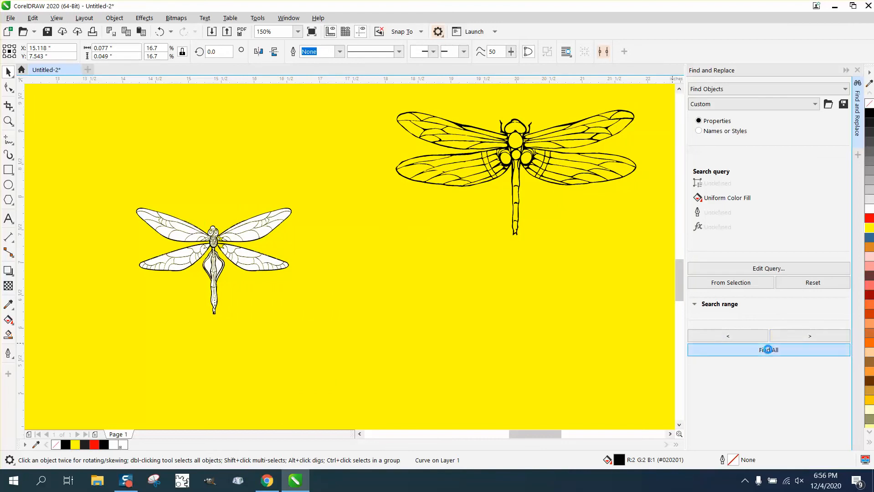
key("Delete")
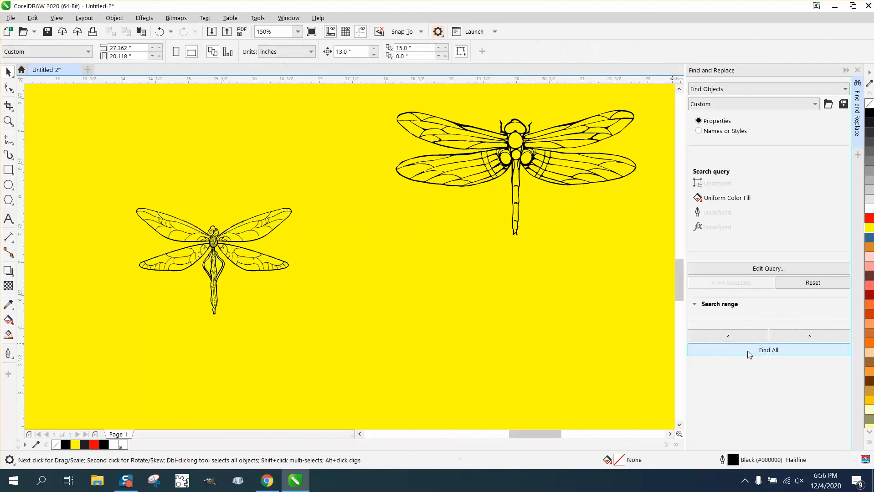
Step: Select all the remaining fragments of the smaller dragonfly and fill them with solid black (#000000)
left_click(8, 121)
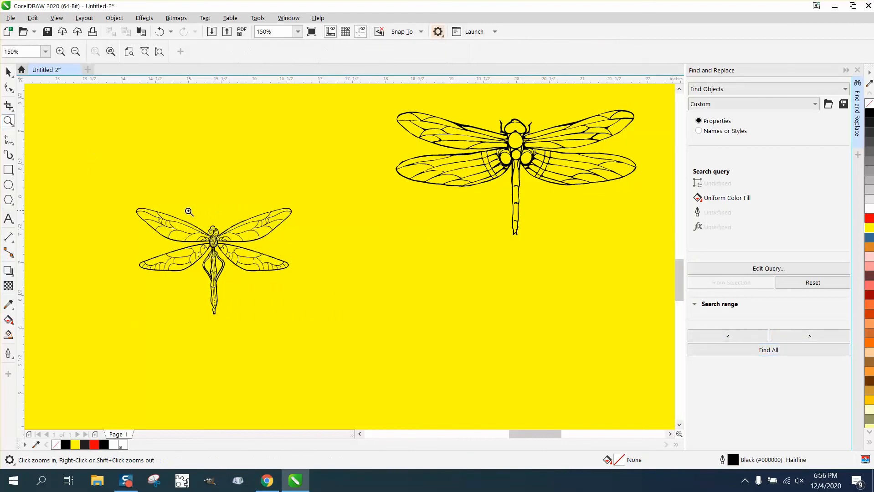
left_click_drag(189, 213, 266, 253)
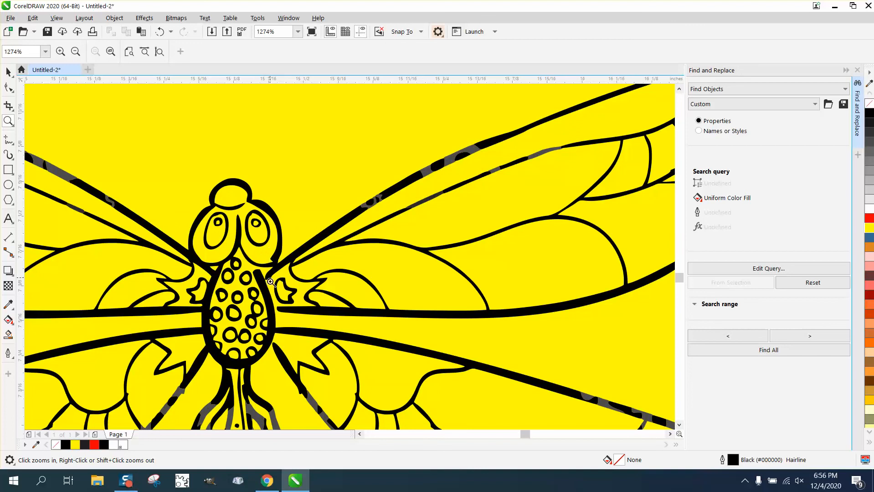
scroll(284, 289, "down", 2)
scroll(320, 353, "up", 4)
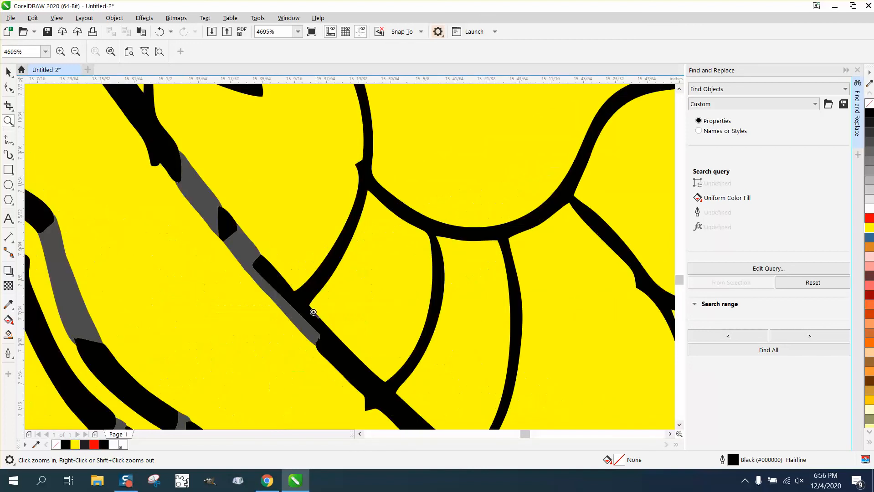
scroll(235, 252, "down", 8)
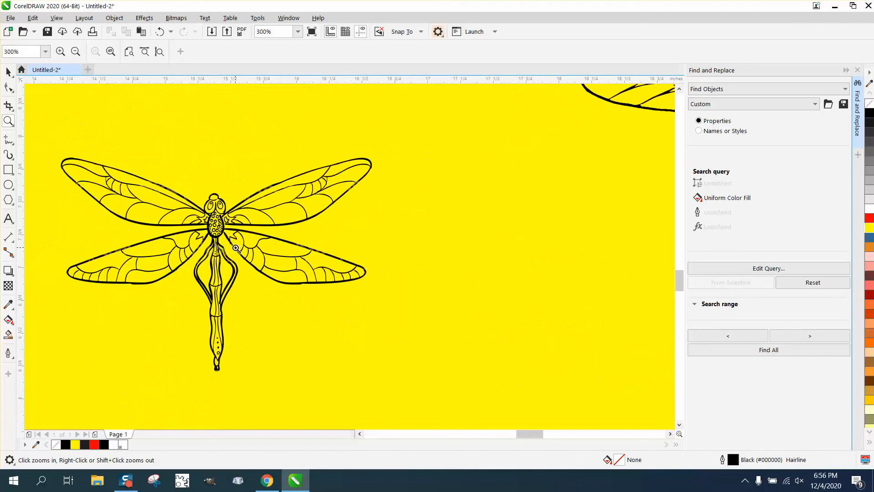
scroll(153, 219, "down", 4)
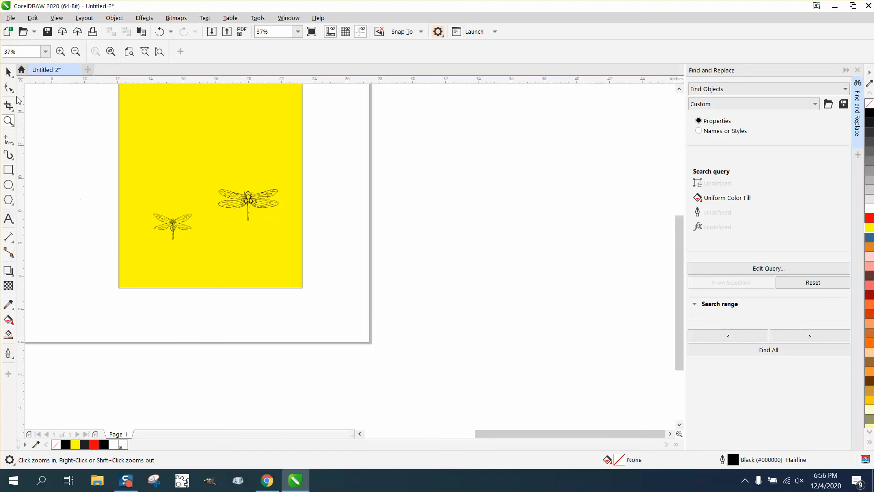
left_click(10, 75)
left_click_drag(182, 246, 200, 250)
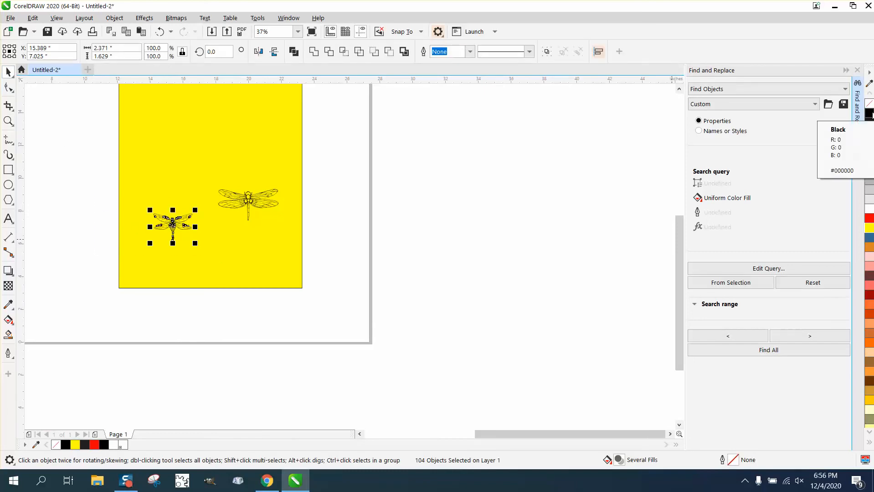
left_click(869, 113)
scroll(657, 216, "down", 2)
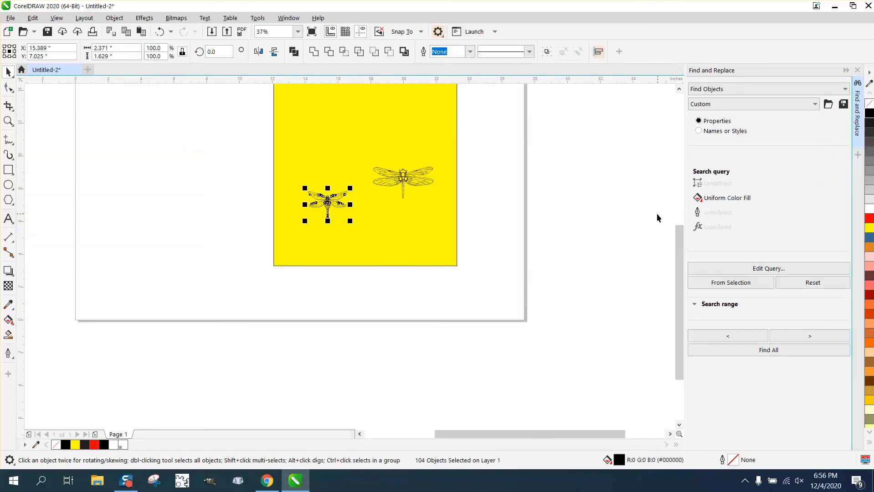
Step: Combine all the black pieces of the smaller dragonfly into one curve and move it up about 0.83 inch on the yellow rectangle
left_click(5, 122)
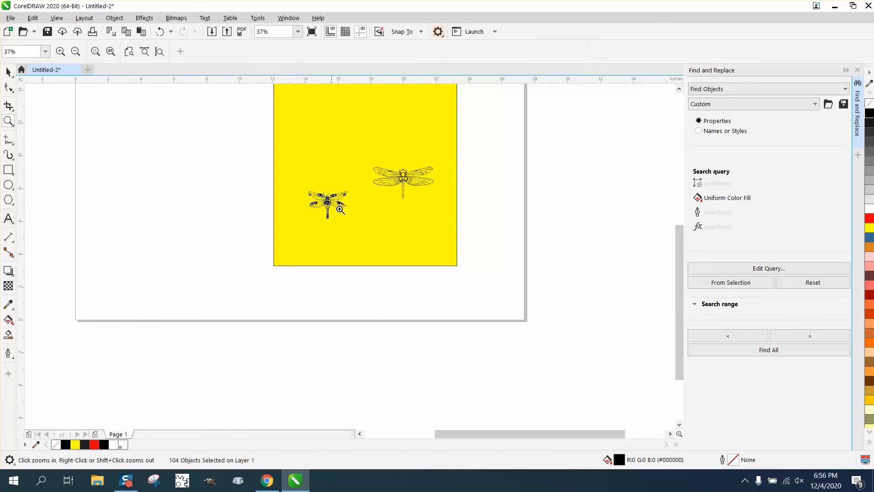
left_click_drag(319, 190, 350, 215)
scroll(342, 216, "down", 3)
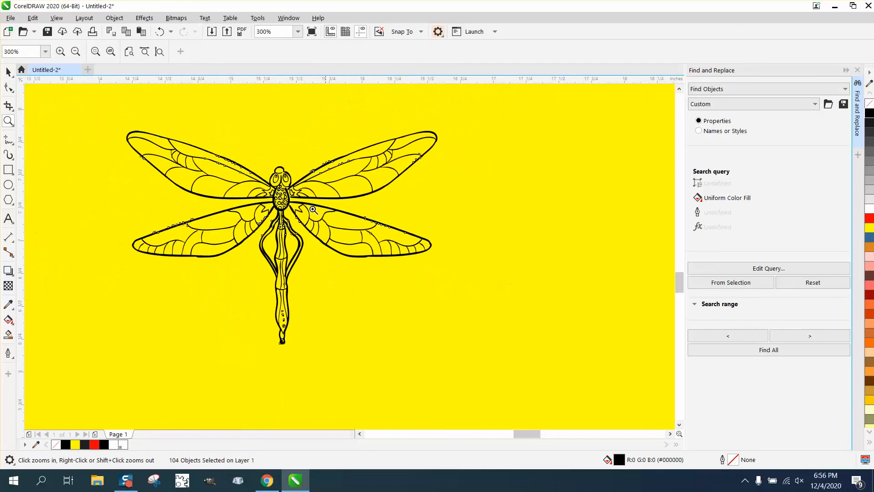
scroll(331, 199, "up", 5)
scroll(333, 201, "down", 4)
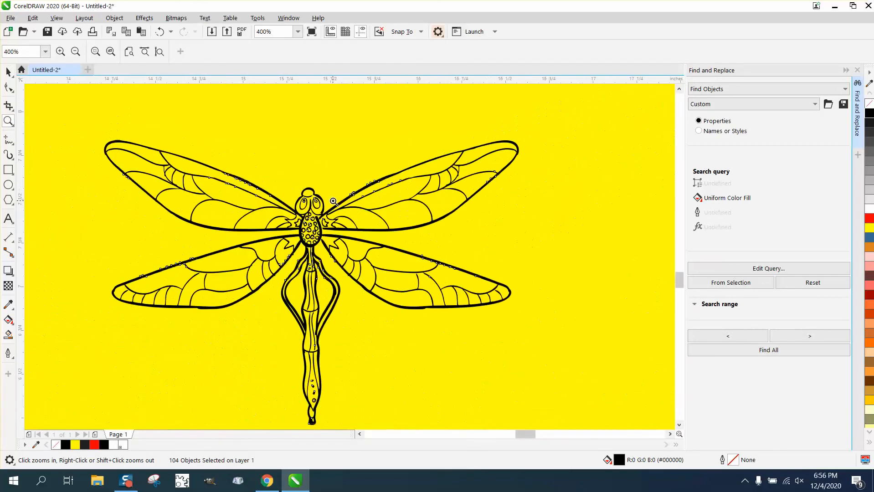
left_click(8, 72)
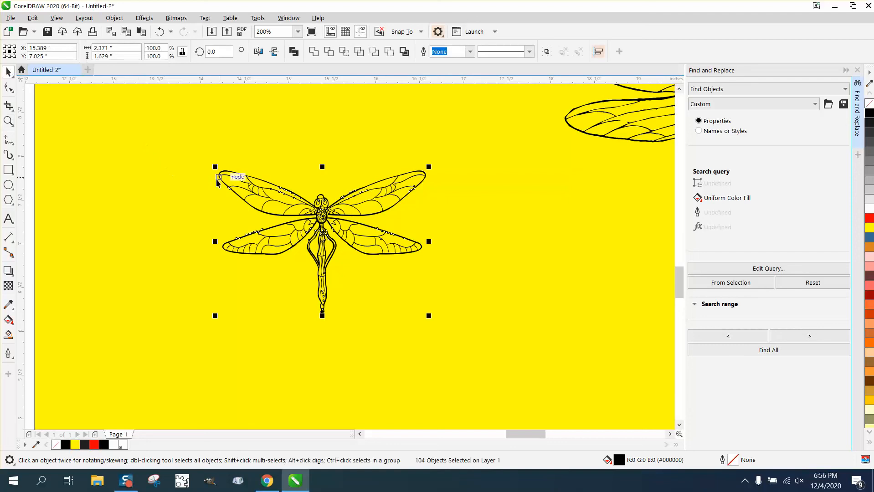
scroll(90, 182, "down", 1)
left_click_drag(42, 146, 287, 253)
left_click(114, 18)
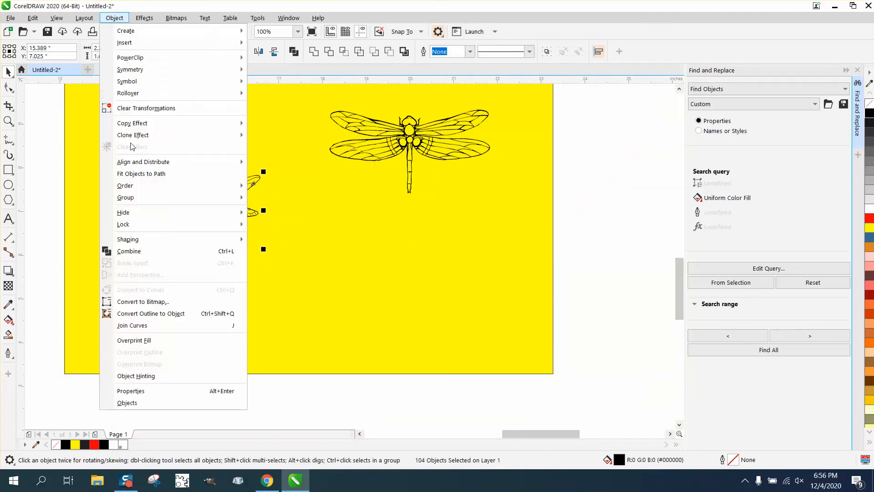
left_click(136, 252)
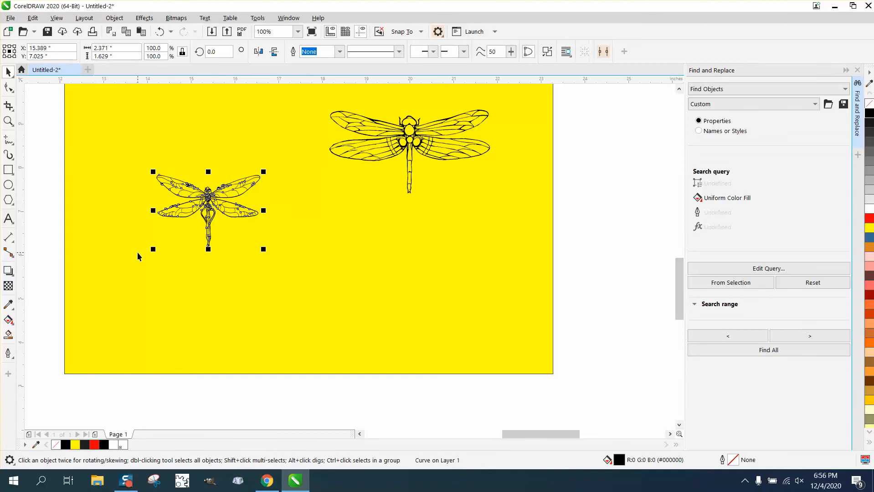
left_click(47, 194)
left_click_drag(214, 202, 218, 168)
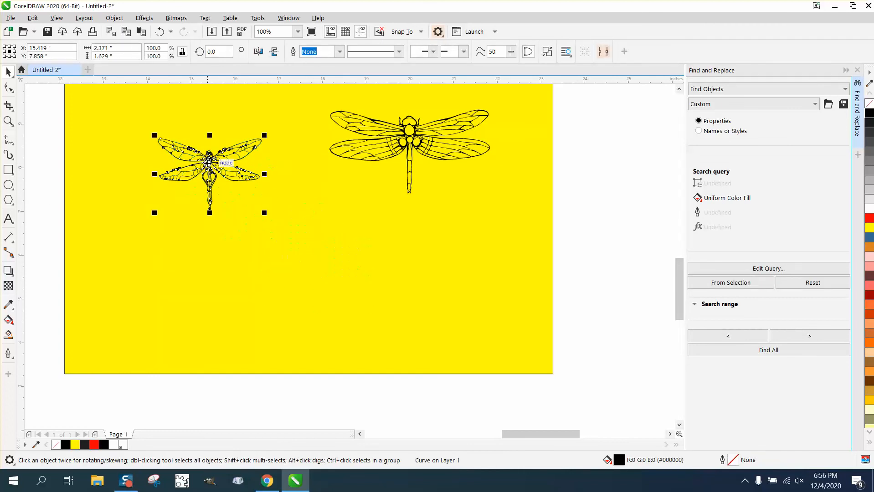
Step: Examine the linework of the combined smaller dragonfly and of the larger dragonfly up close against the yellow background
left_click(8, 121)
left_click_drag(187, 137, 298, 198)
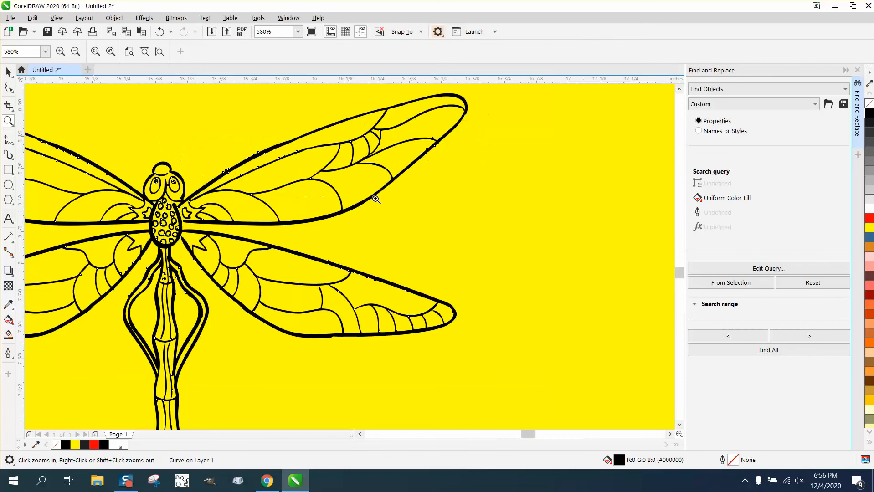
scroll(376, 199, "down", 4)
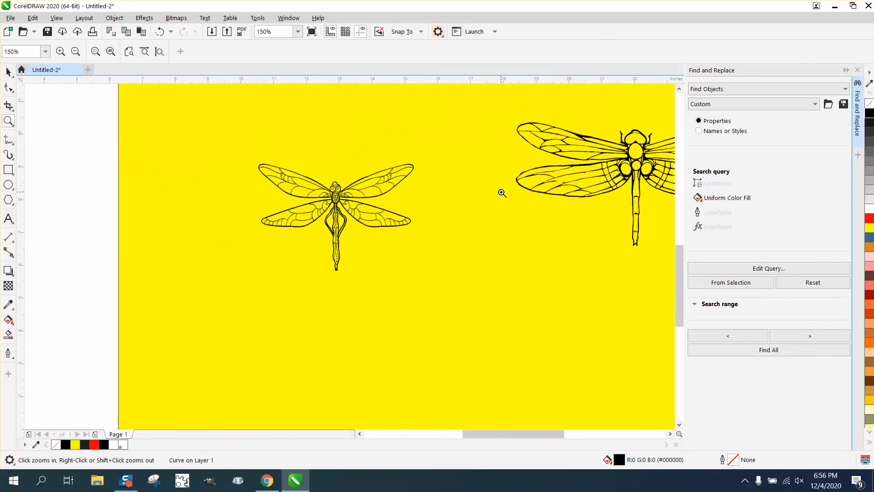
scroll(501, 192, "down", 2)
scroll(635, 239, "up", 4)
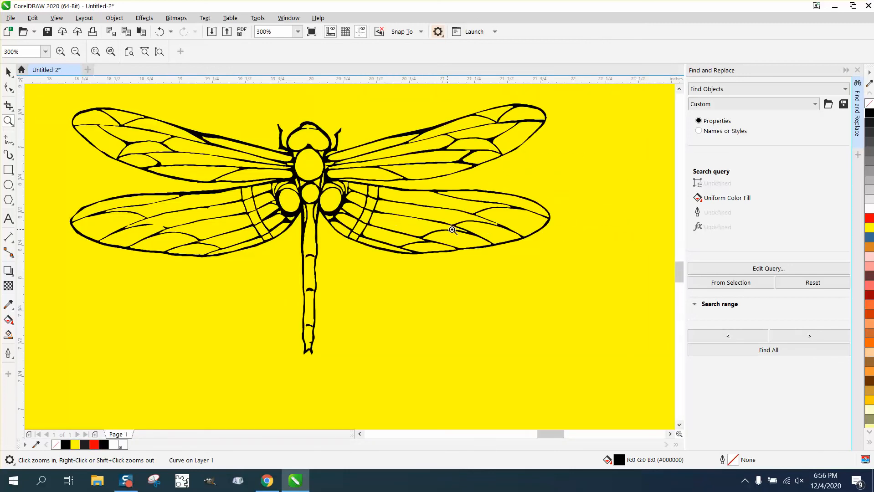
scroll(451, 230, "down", 4)
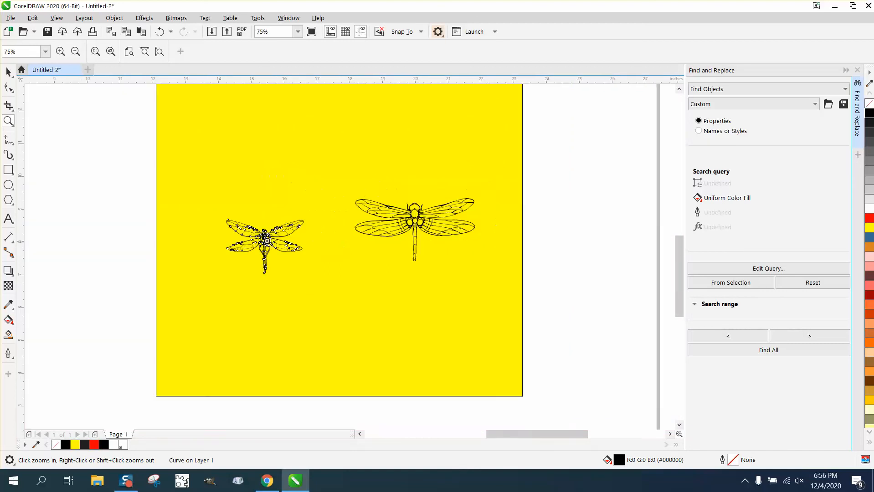
left_click_drag(215, 216, 322, 258)
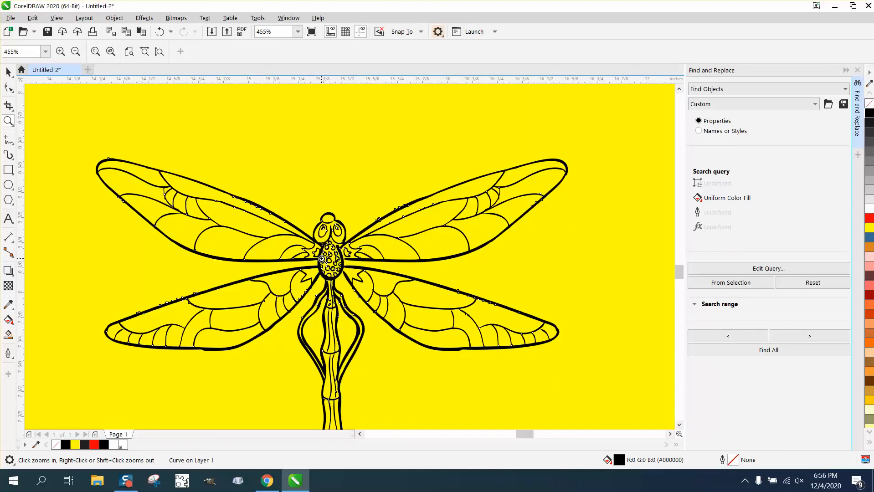